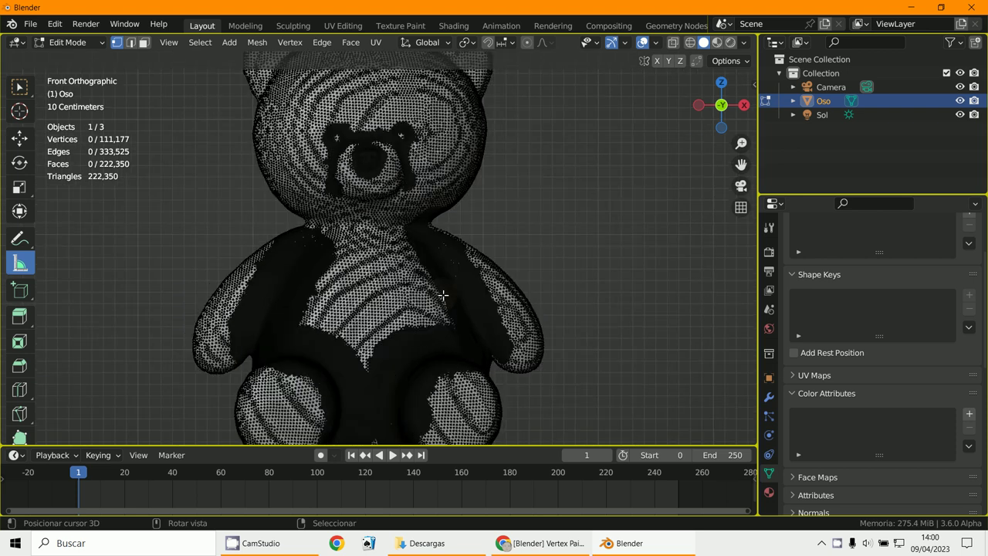
Step: Examine the vertex density of the bear's mesh on the head, torso and arms from the front
scroll(442, 295, up, 4)
scroll(442, 296, down, 4)
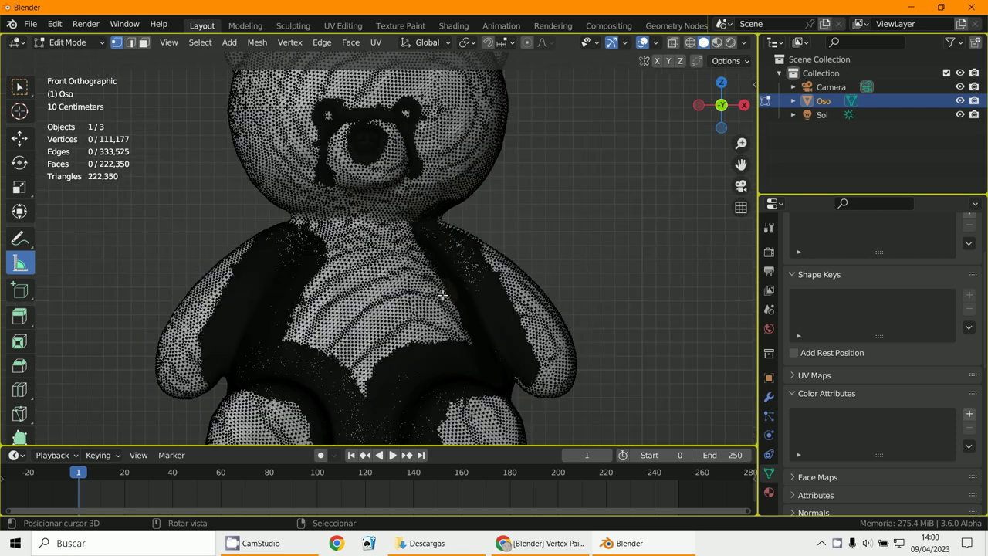
scroll(428, 260, down, 2)
scroll(405, 244, up, 5)
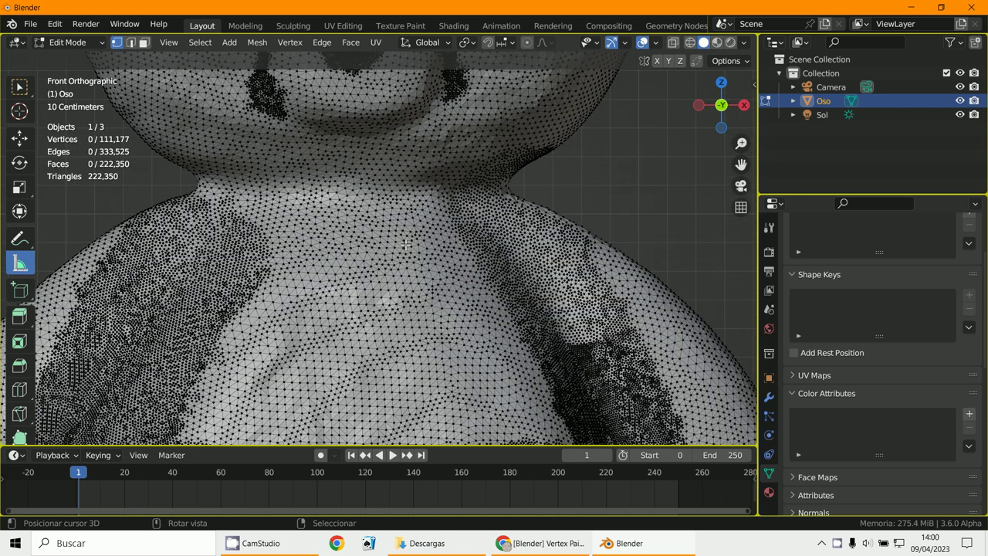
scroll(514, 308, down, 4)
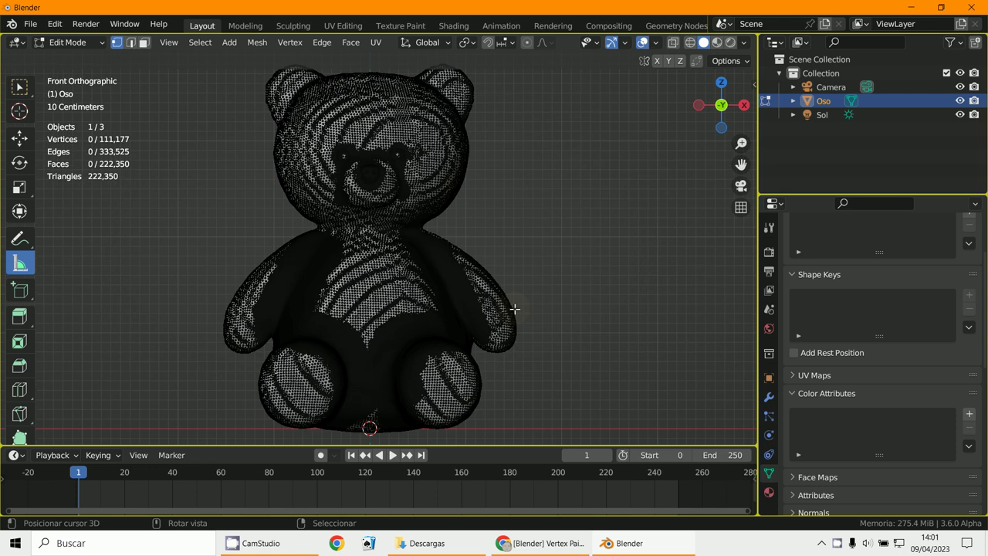
middle_drag(515, 309, 467, 313)
key(KP_1)
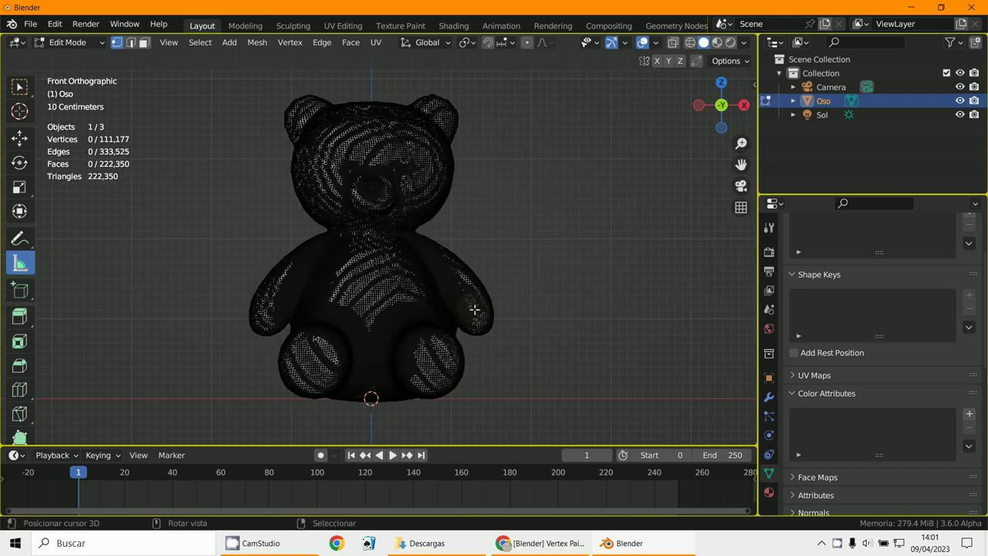
scroll(475, 308, up, 2)
Step: Return the bear to Object Mode and show the mesh's Remesh settings in a widened properties area
click(68, 42)
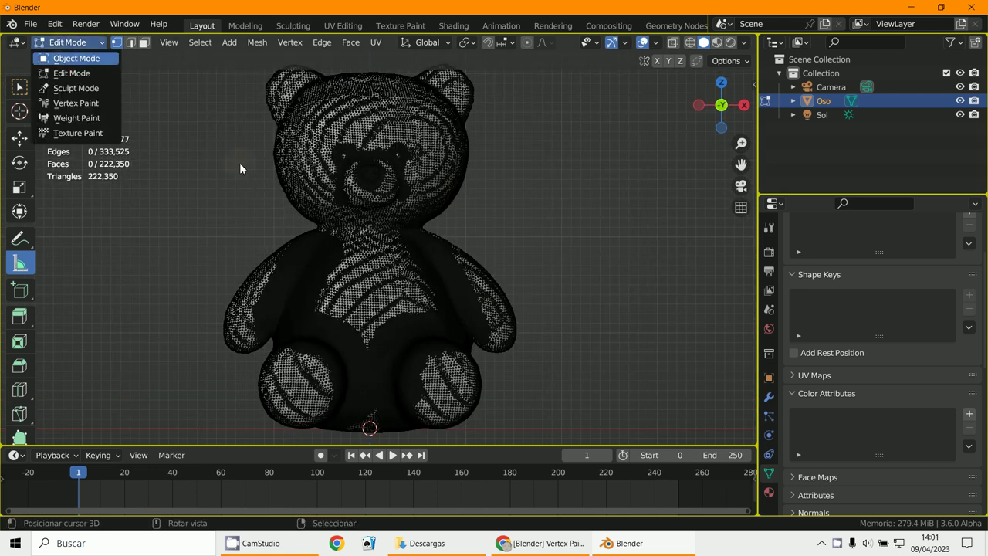
click(69, 58)
drag(757, 437, 712, 439)
scroll(738, 442, down, 5)
scroll(739, 442, down, 1)
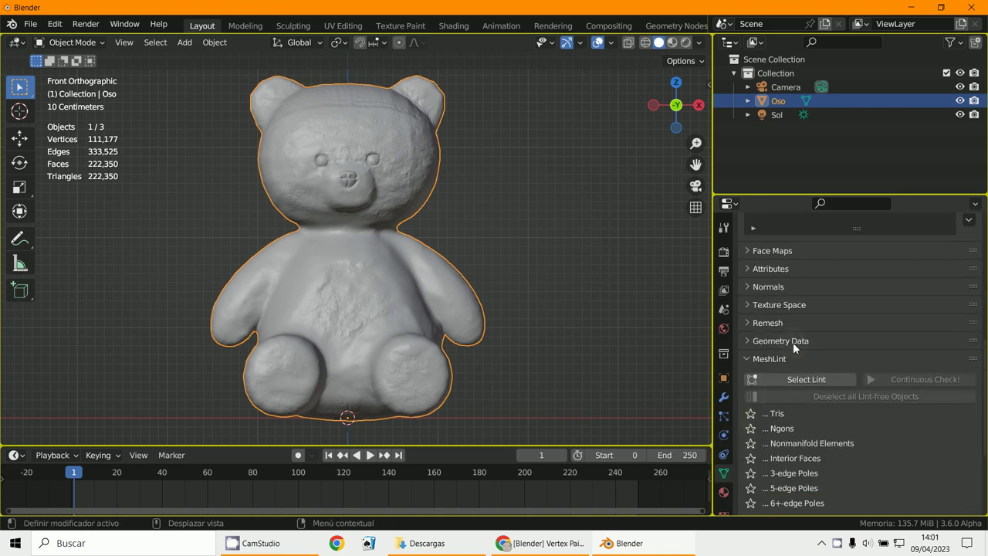
click(751, 323)
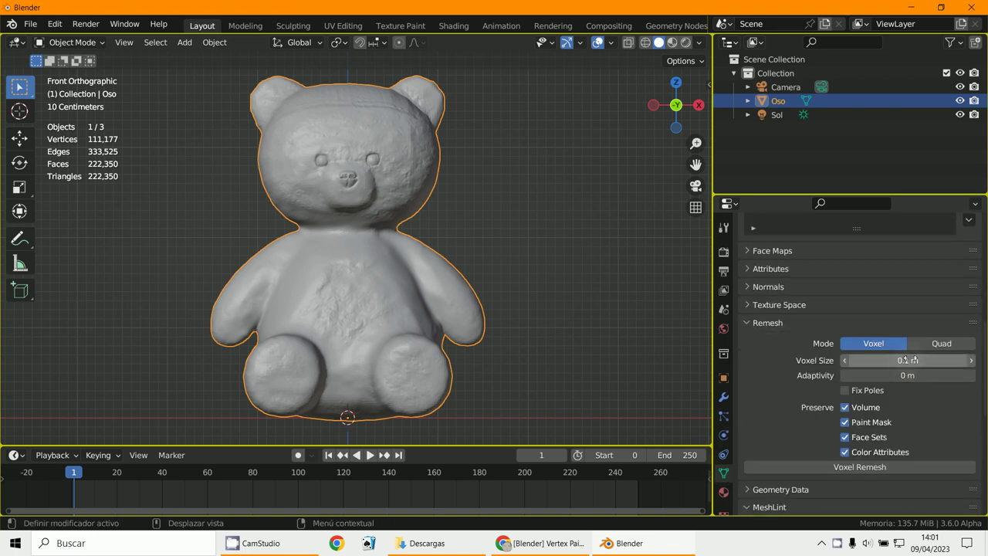
Step: Voxel-remesh the bear with a 0.03 m voxel size, without preserving Paint Mask, Face Sets or Color Attributes
click(895, 359)
text(0.03)
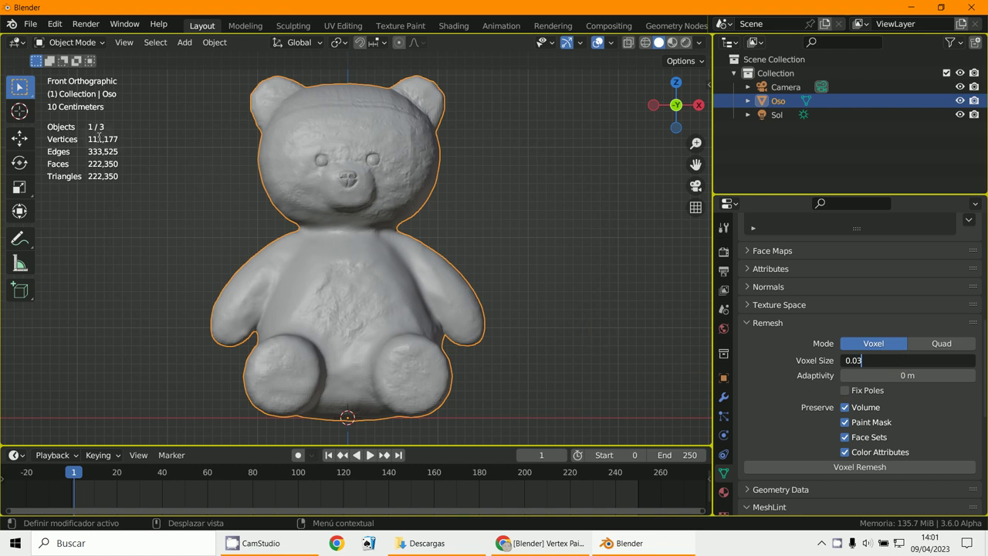
key(Return)
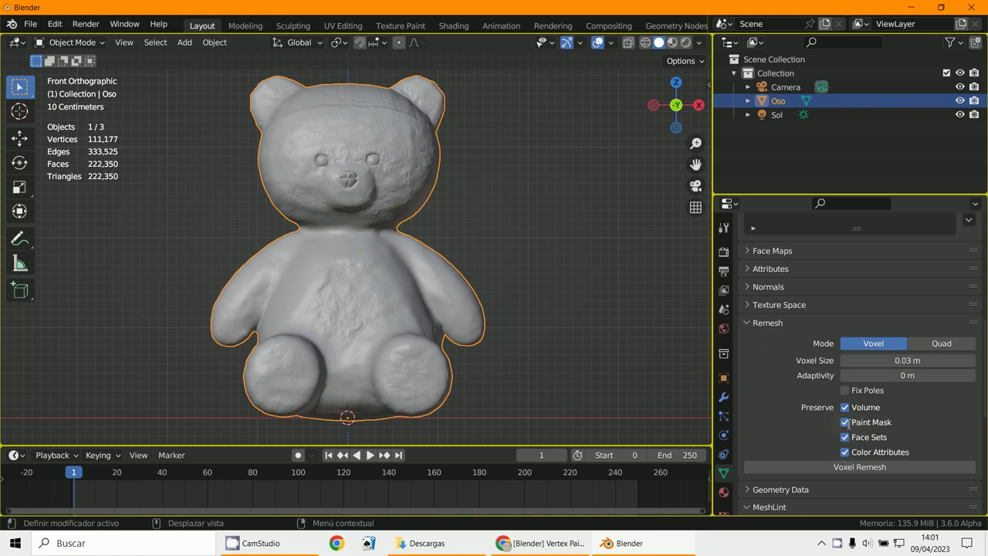
click(845, 452)
click(852, 468)
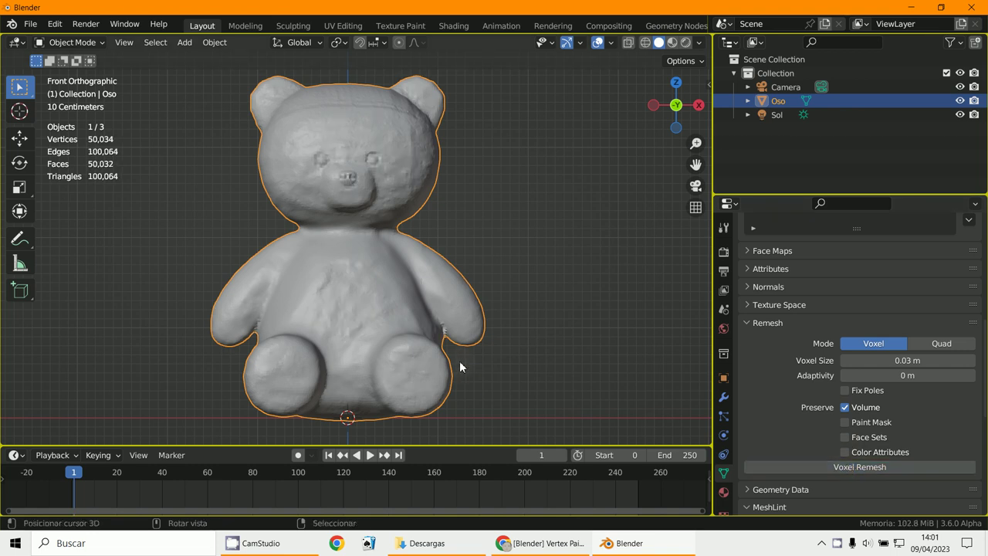
Step: Switch the remeshed bear to Edit Mode
scroll(329, 207, up, 1)
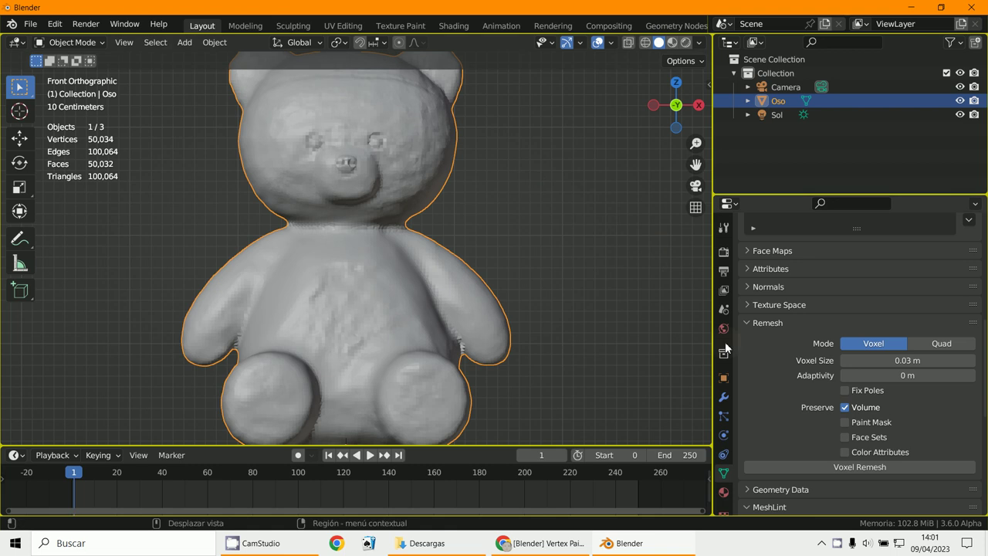
click(70, 42)
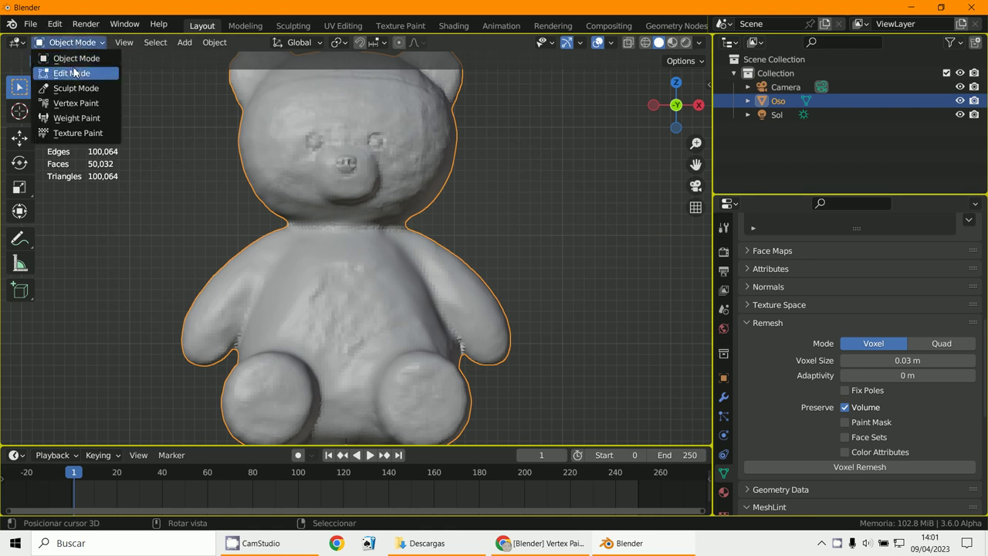
click(76, 73)
Step: Examine the remeshed topology on the bear's torso, neck and face from the front
scroll(328, 284, up, 5)
scroll(328, 283, down, 4)
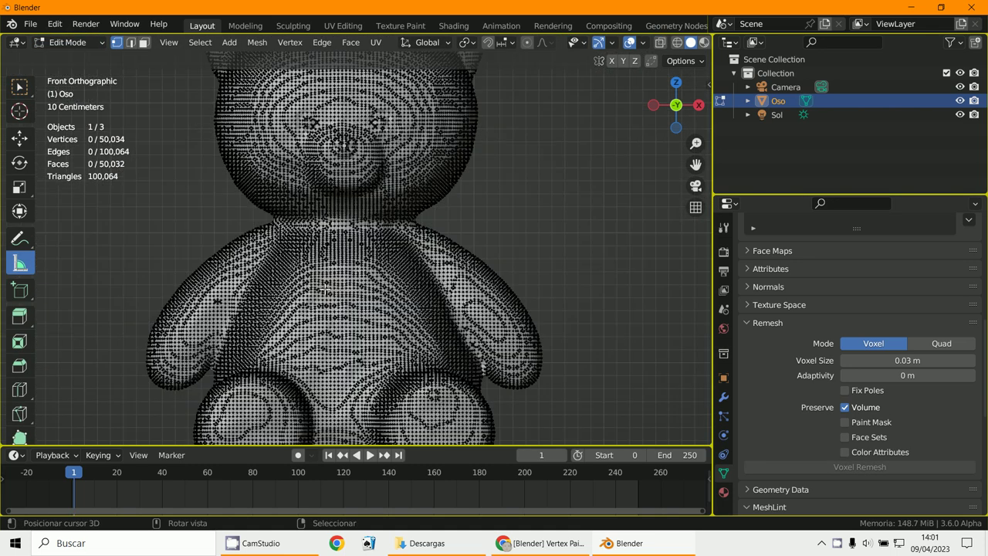
scroll(329, 279, up, 1)
scroll(331, 281, down, 2)
scroll(353, 302, up, 5)
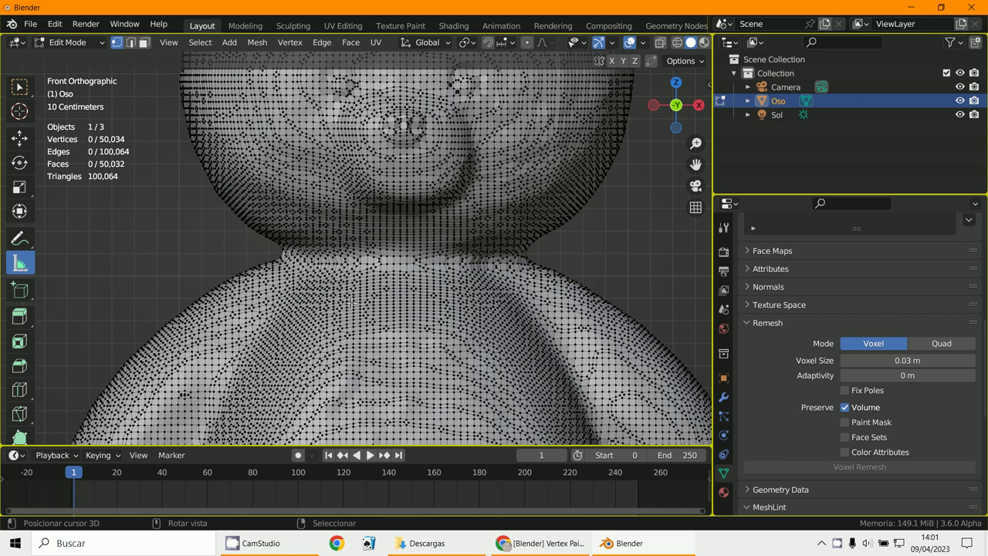
scroll(352, 304, down, 1)
scroll(351, 304, down, 1)
scroll(382, 251, up, 4)
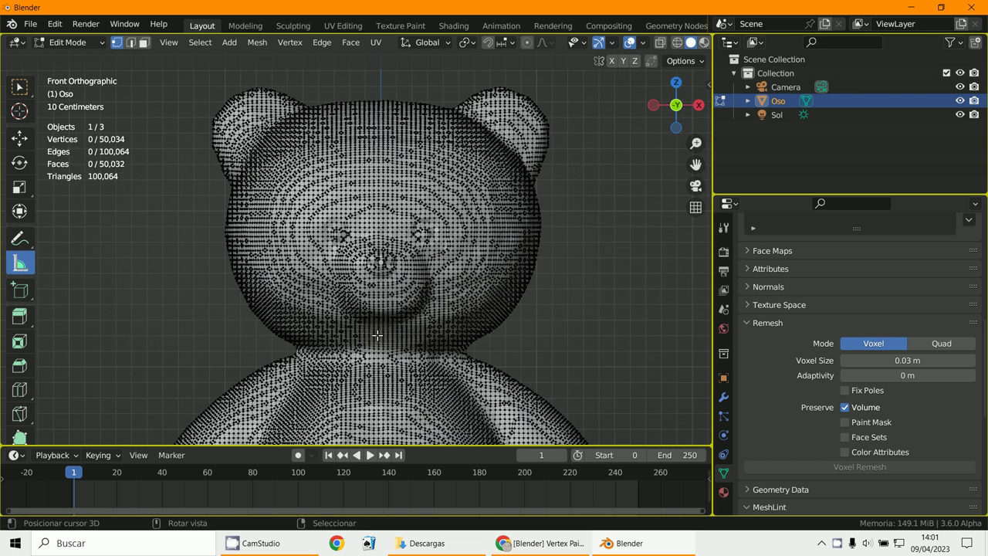
scroll(377, 335, up, 1)
scroll(404, 294, down, 6)
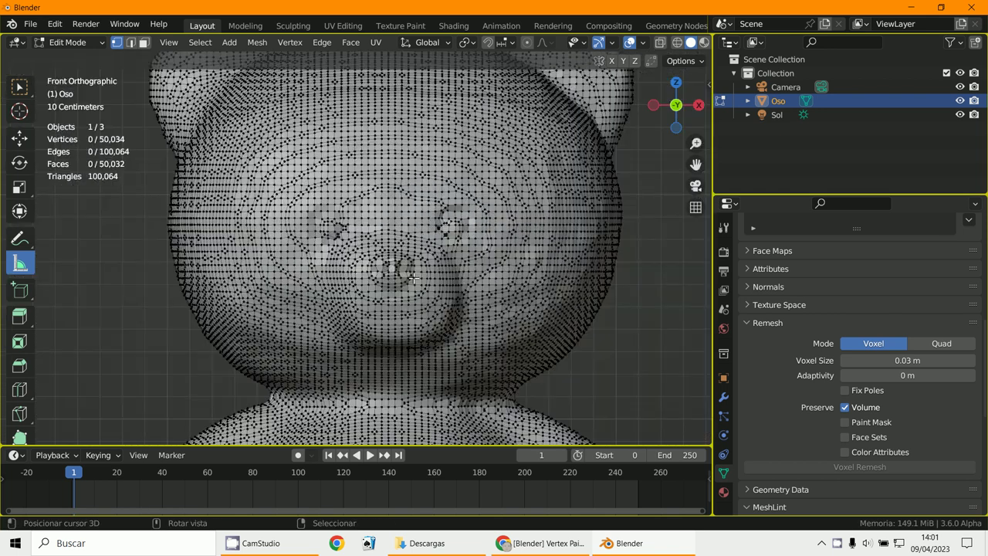
Step: Symmetrize the whole bear mesh in the -X to +X direction
key(a)
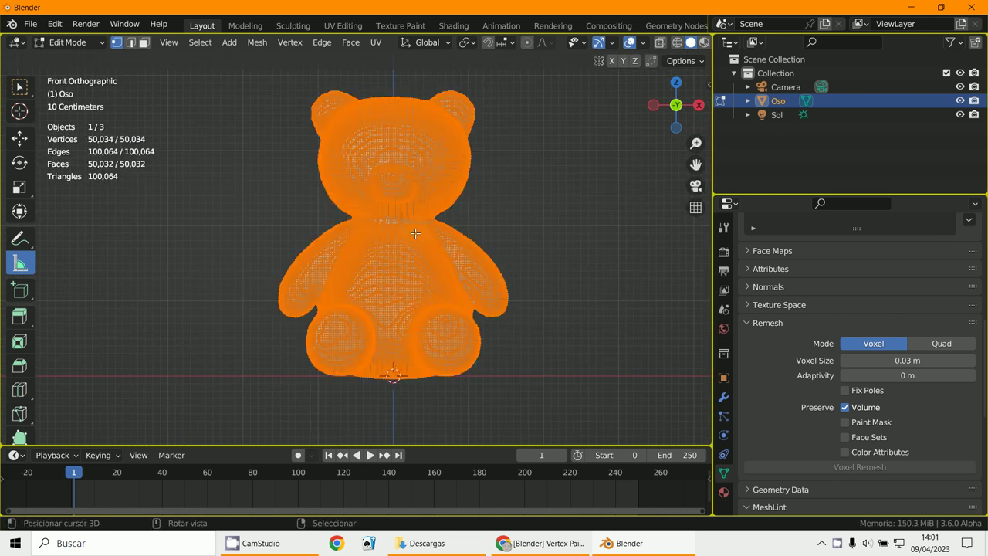
click(260, 43)
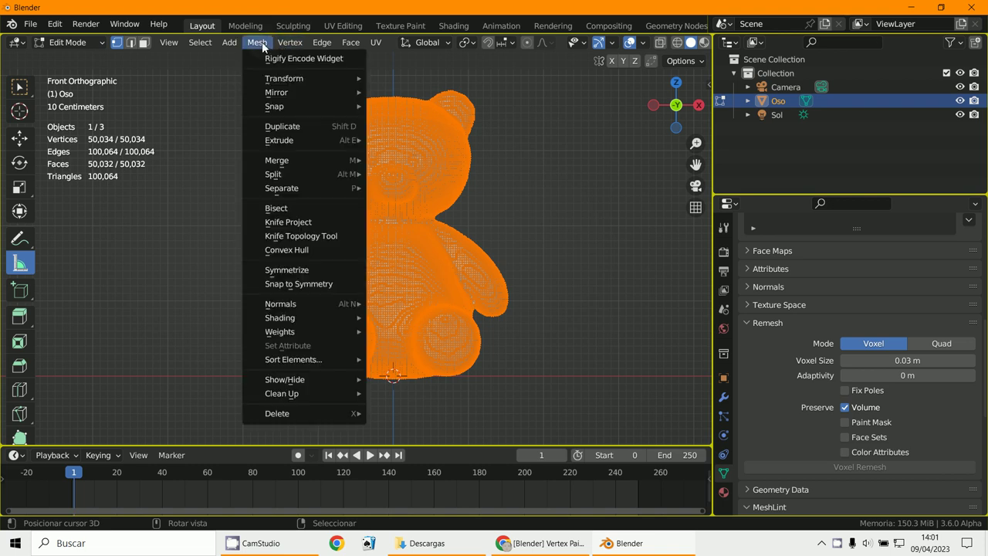
click(287, 269)
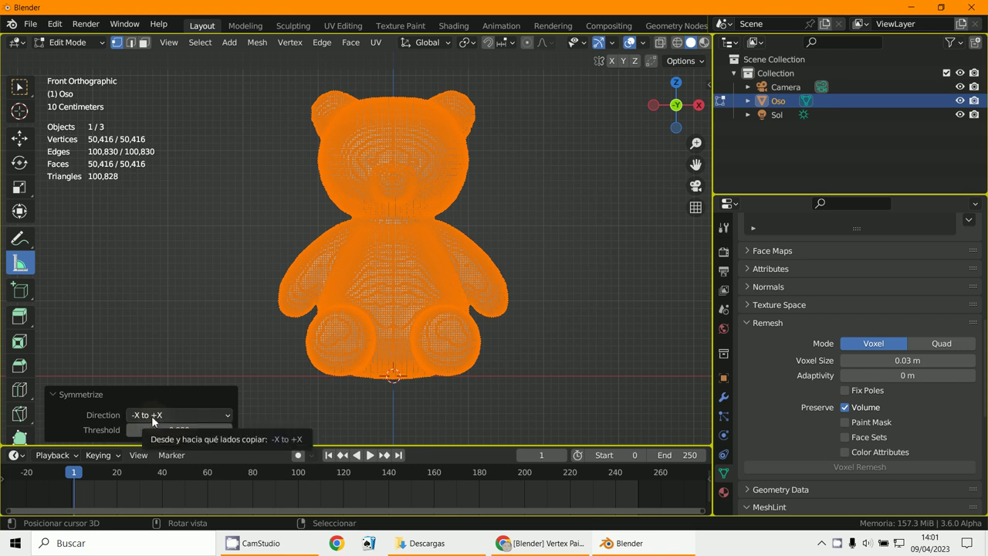
click(151, 415)
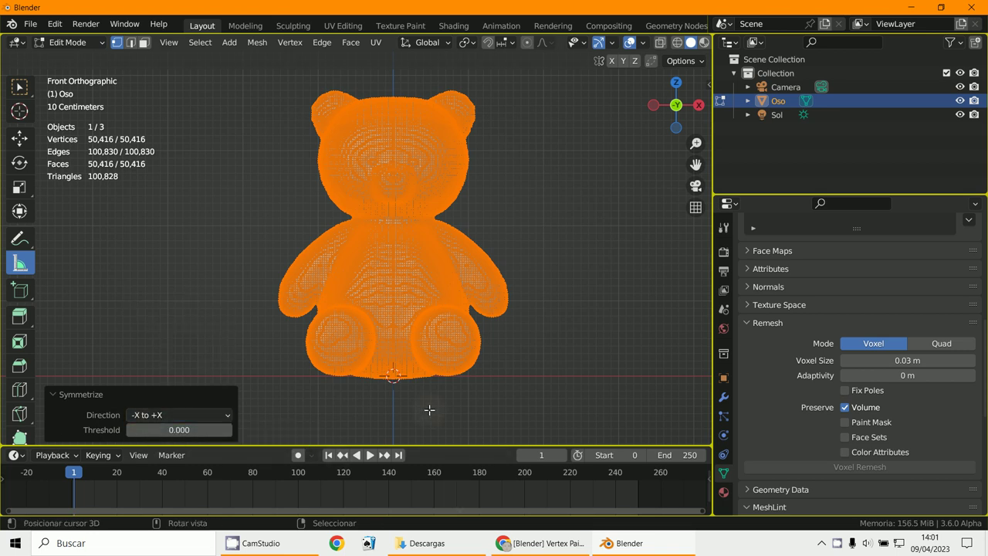
Step: Select the vertical edge loop running along the bear's symmetry centre line
scroll(429, 409, up, 5)
scroll(442, 356, up, 8)
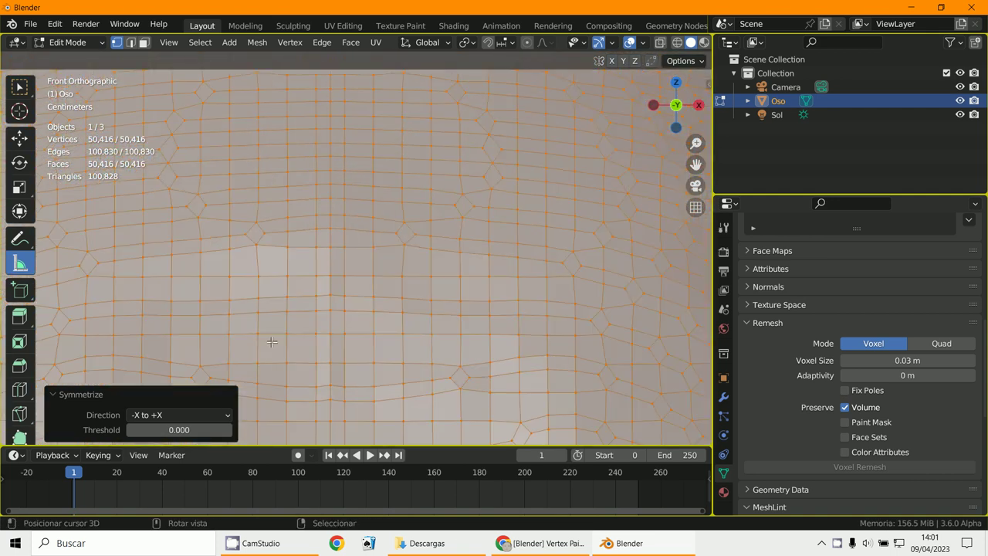
alt+click(330, 260)
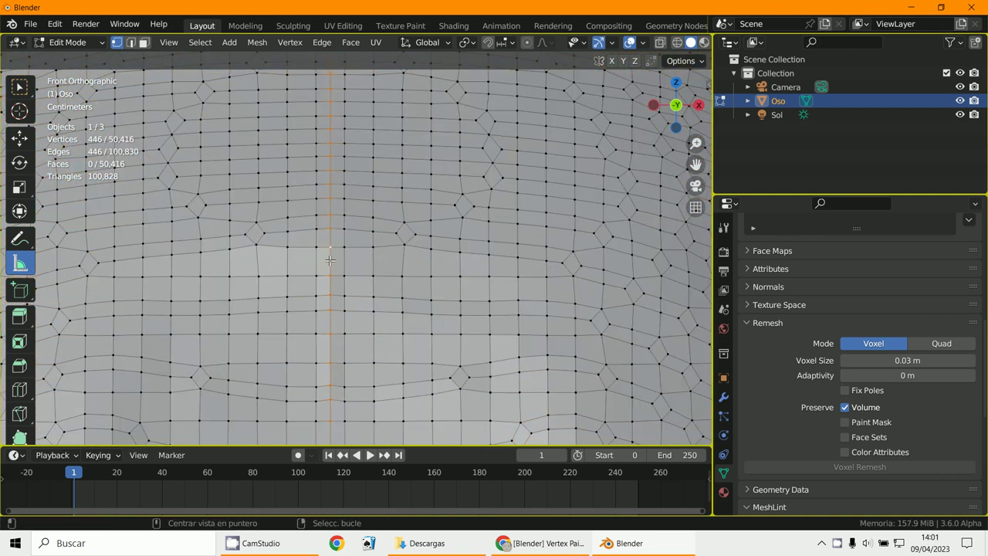
Step: Examine the selected centre loop along the bear's head and torso, and check the object's modifier list
scroll(329, 261, down, 8)
scroll(330, 262, up, 5)
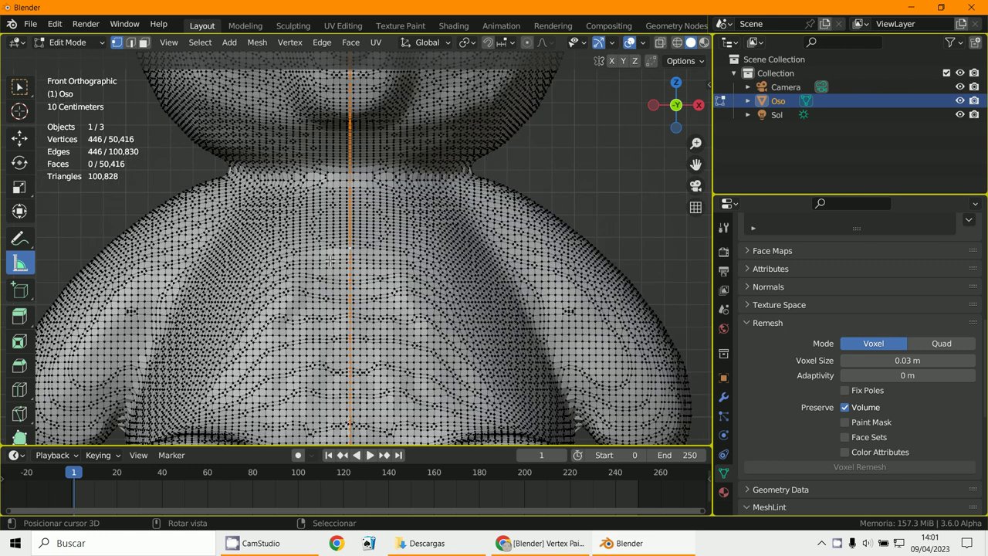
scroll(330, 260, down, 6)
mouse_move(328, 260)
middle_down()
mouse_move(249, 281)
mouse_move(85, 266)
mouse_move(66, 216)
mouse_move(92, 190)
mouse_move(314, 272)
middle_up()
scroll(314, 272, up, 8)
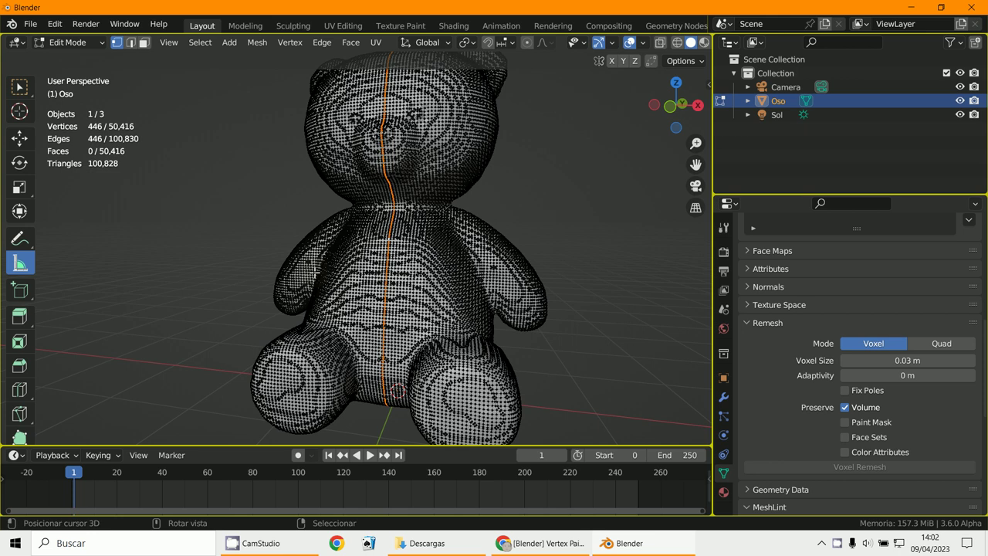
scroll(342, 303, up, 2)
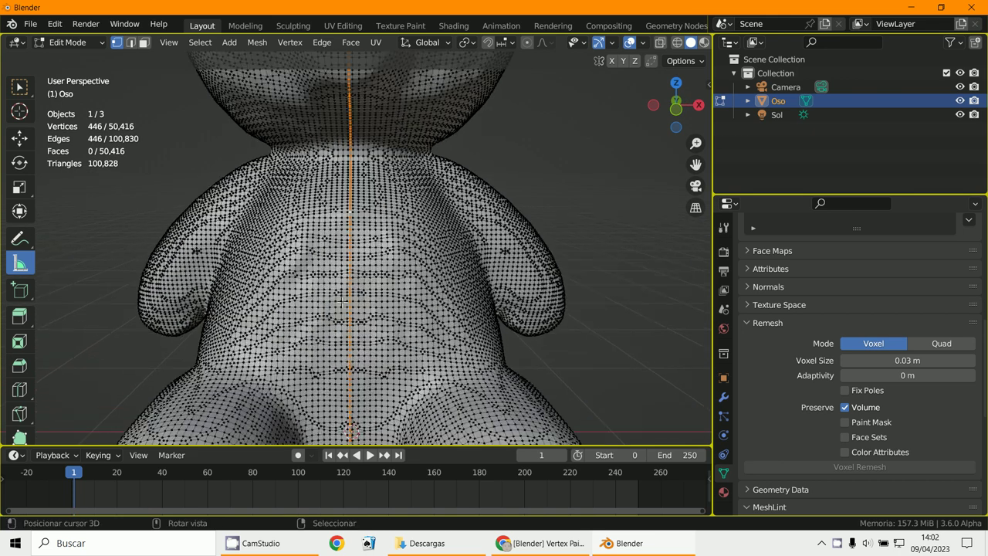
click(724, 396)
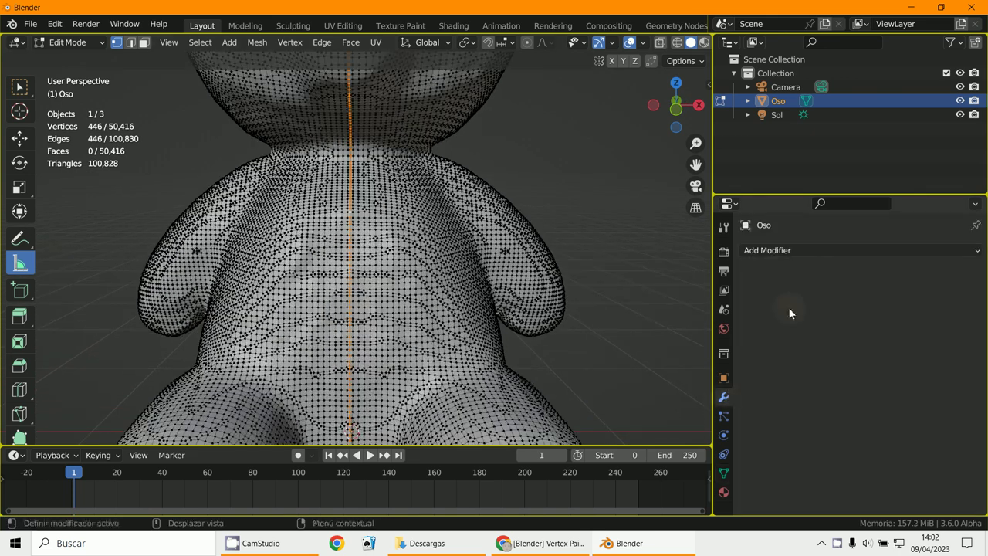
scroll(426, 327, down, 2)
scroll(427, 328, down, 2)
scroll(432, 336, up, 3)
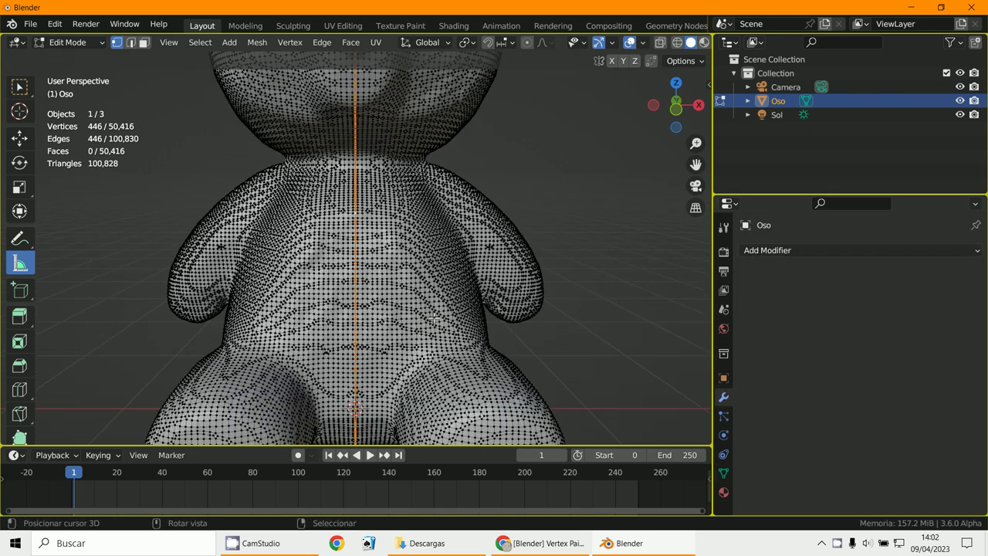
scroll(441, 348, up, 1)
scroll(441, 349, down, 3)
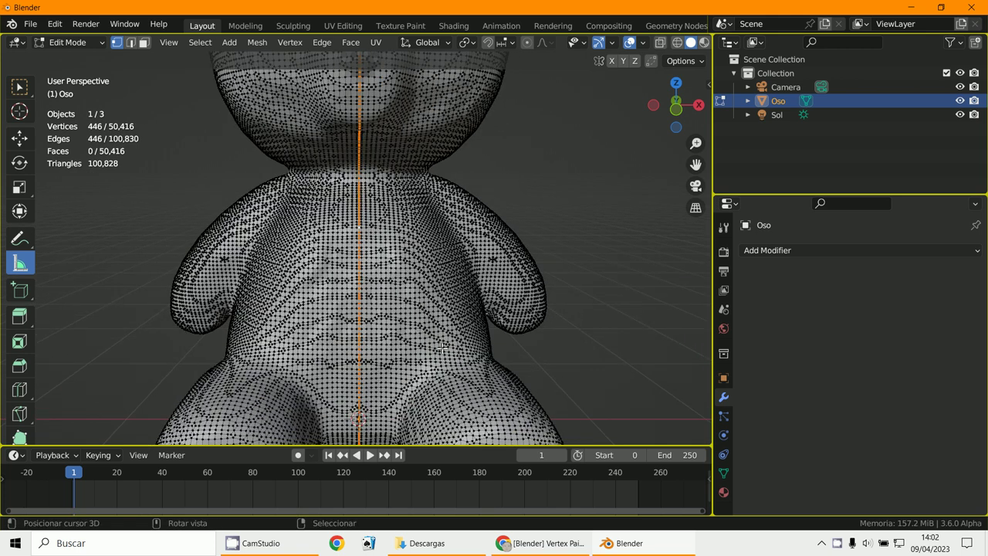
key(KP_1)
scroll(438, 342, up, 8)
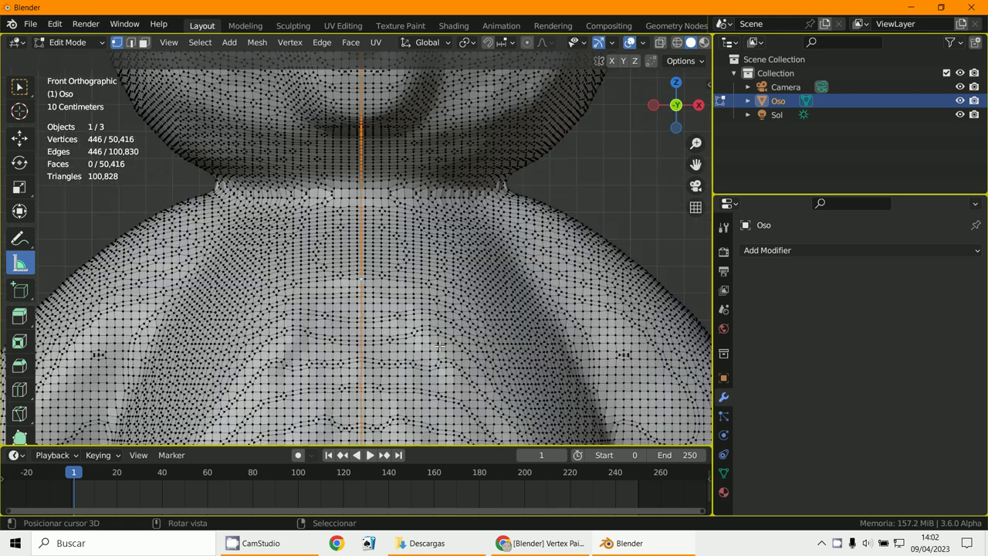
scroll(437, 335, down, 5)
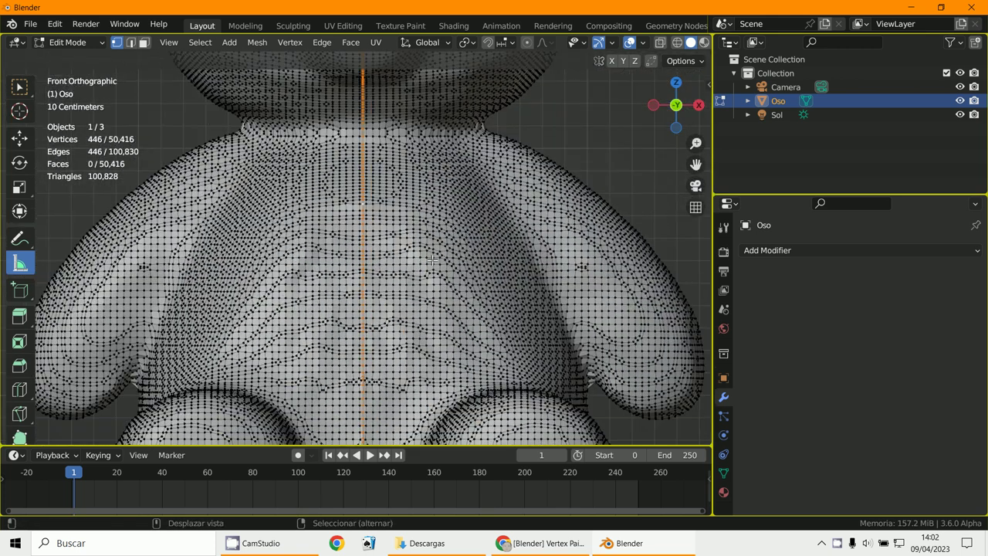
scroll(358, 280, down, 2)
scroll(359, 282, up, 2)
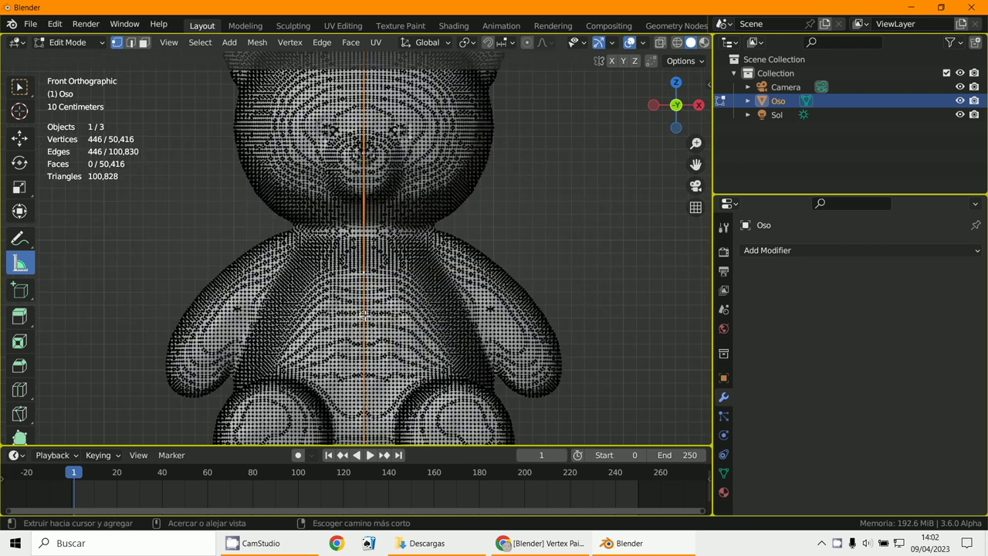
Step: Mark the bear's selected centre edge loop as a seam
key(ctrl+e)
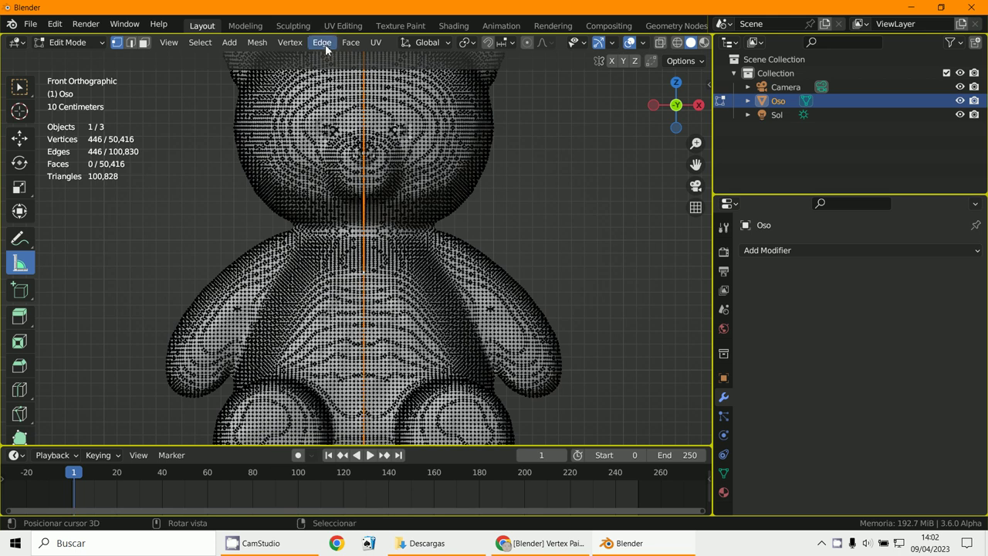
click(323, 43)
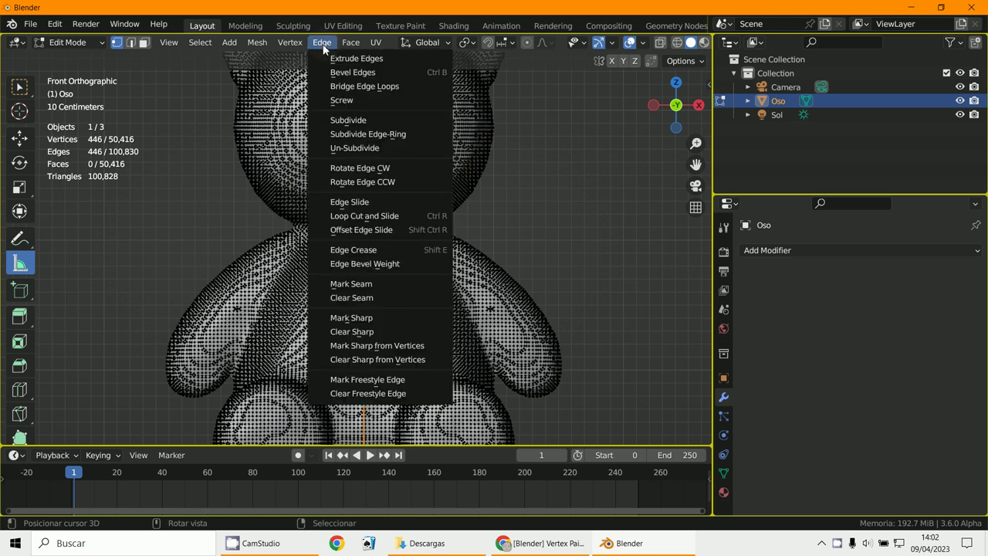
click(356, 284)
Step: Try to select the horizontal edge loop around the bear's neck
scroll(418, 253, up, 5)
scroll(418, 253, up, 3)
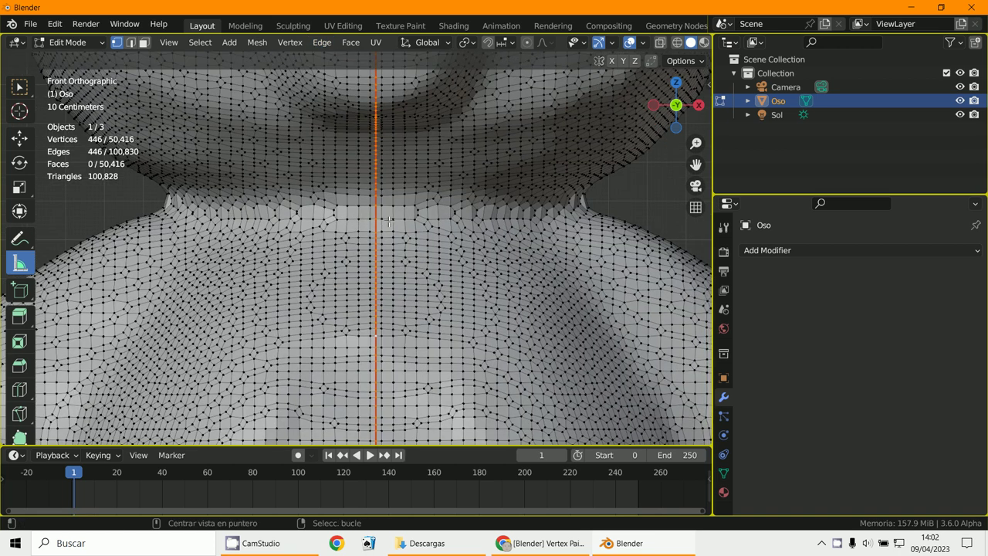
alt+click(389, 222)
scroll(390, 222, down, 5)
middle_drag(389, 222, 485, 264)
scroll(378, 229, up, 5)
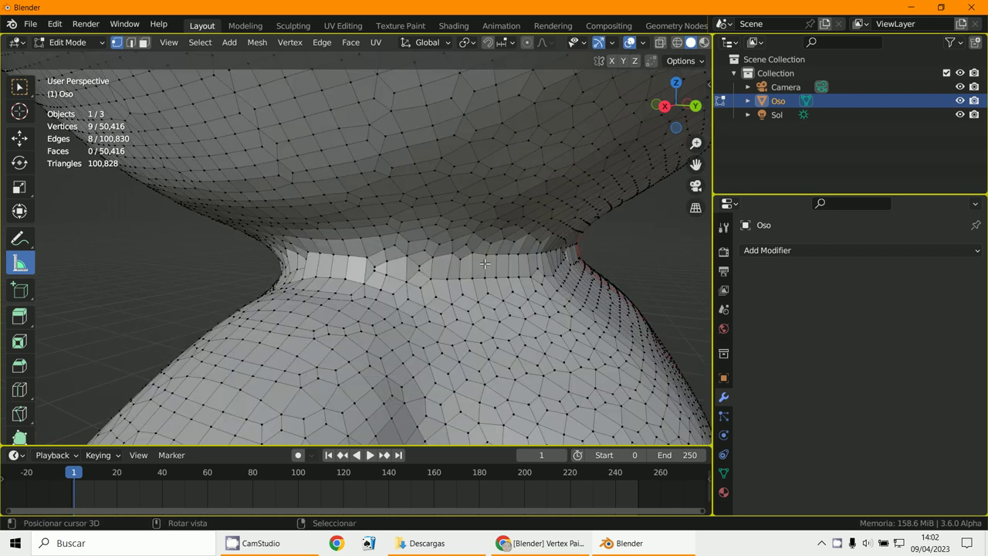
scroll(392, 262, down, 3)
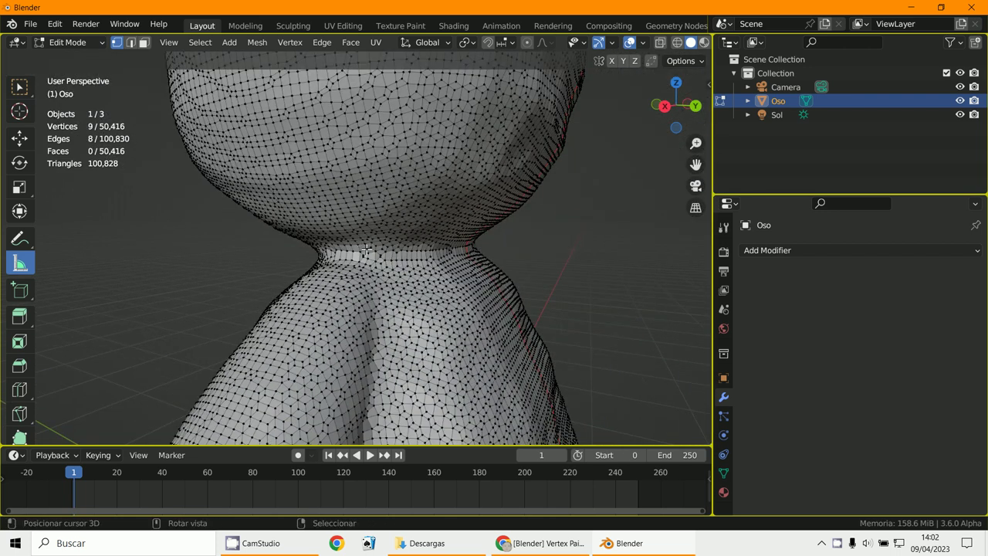
Step: Try to extend the neck edge selection further around one side of the bear from the centre seam
scroll(367, 251, down, 4)
middle_drag(366, 251, 510, 243)
scroll(521, 253, up, 4)
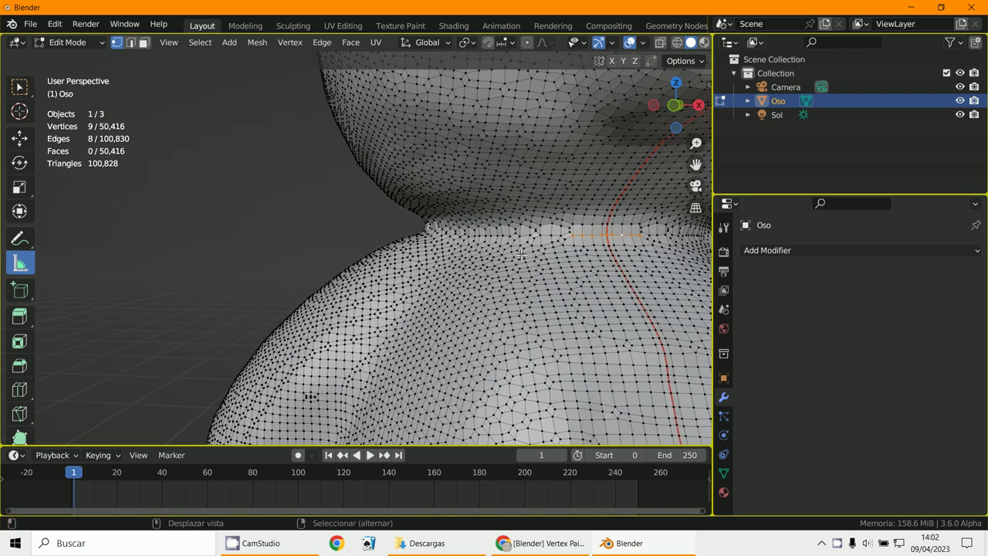
scroll(521, 253, up, 4)
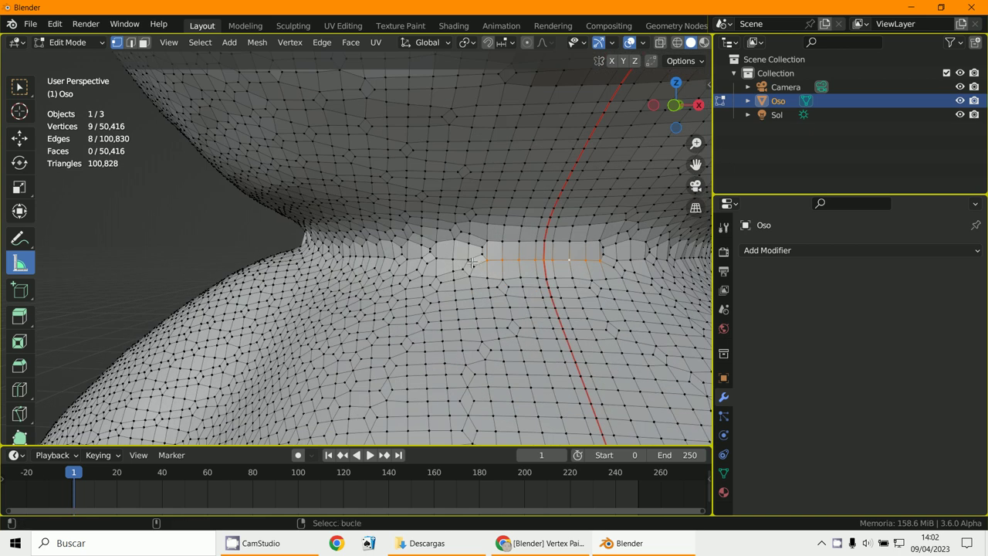
ctrl+click(471, 263)
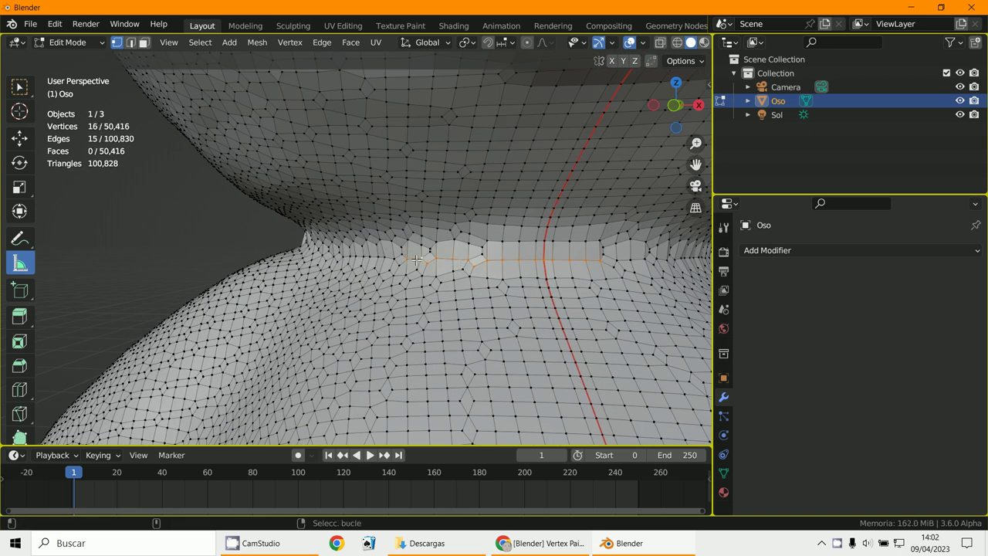
scroll(417, 260, down, 3)
middle_drag(417, 260, 453, 268)
scroll(536, 264, down, 2)
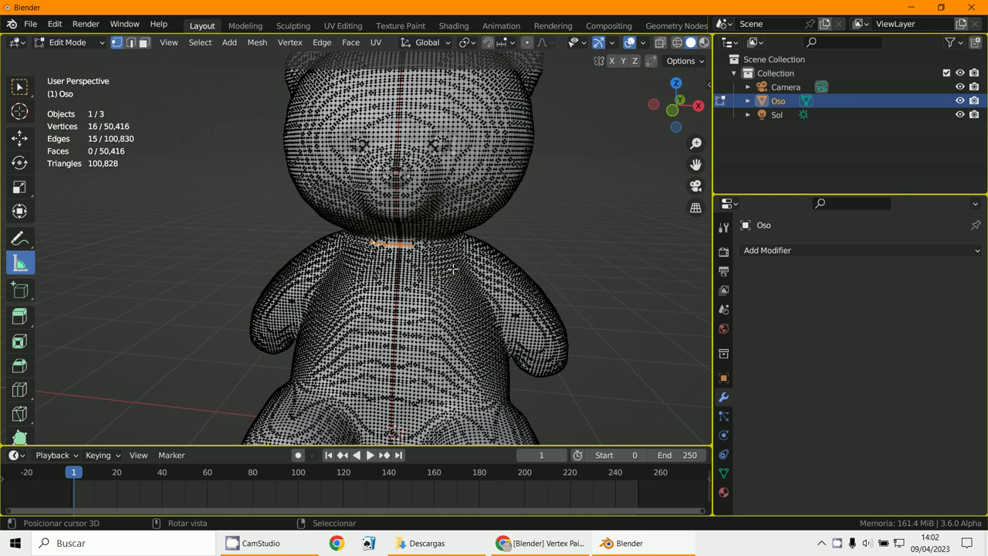
Step: Enlarge the Outliner area beside the 3D viewport and turn it into a UV Editor
drag(787, 195, 725, 396)
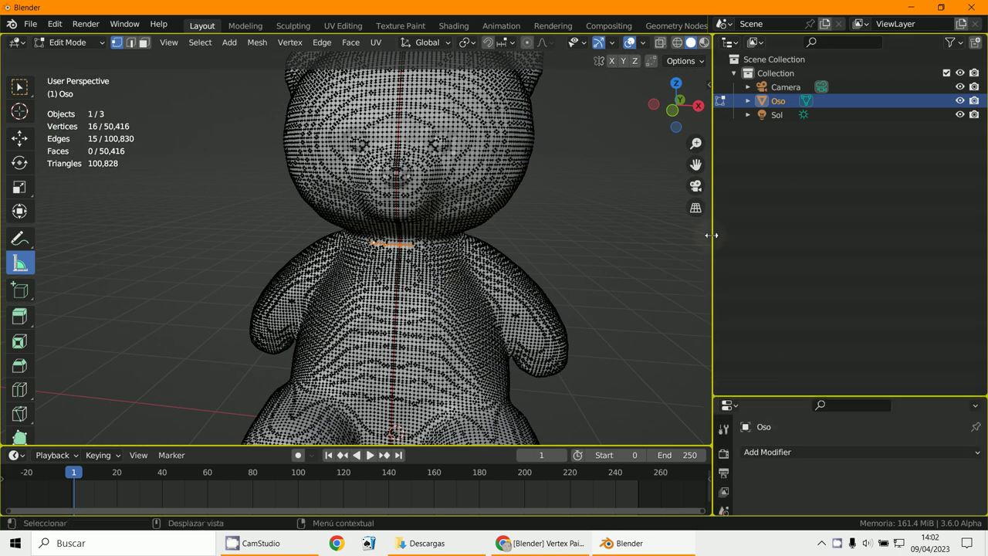
drag(714, 235, 437, 236)
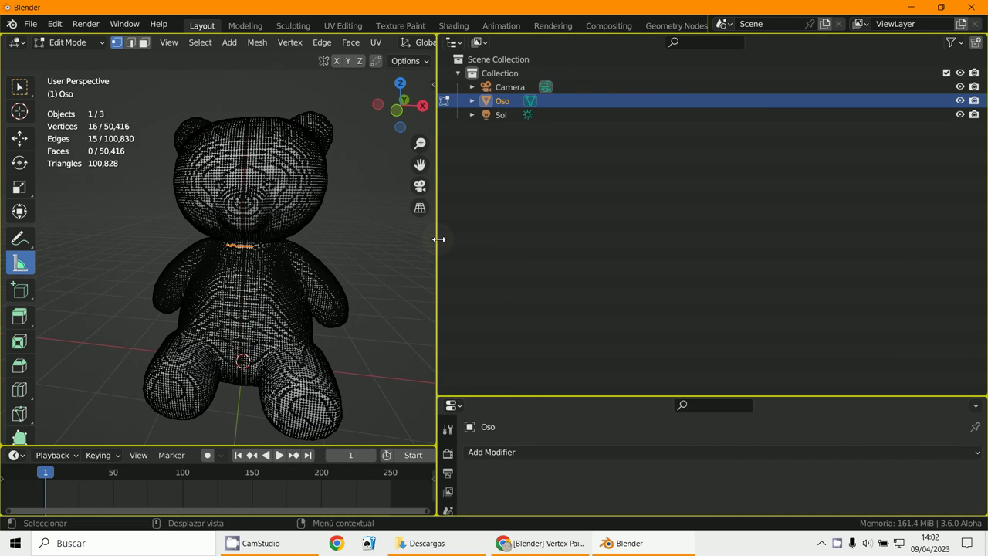
click(455, 43)
click(467, 112)
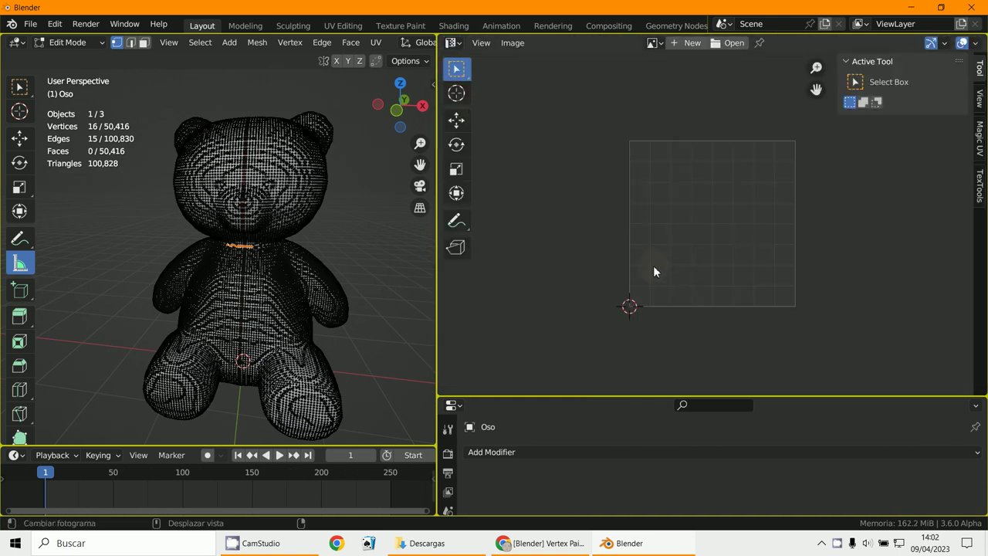
Step: Unwrap the entire bear mesh with the Angle Based method and inspect the resulting UV islands
key(a)
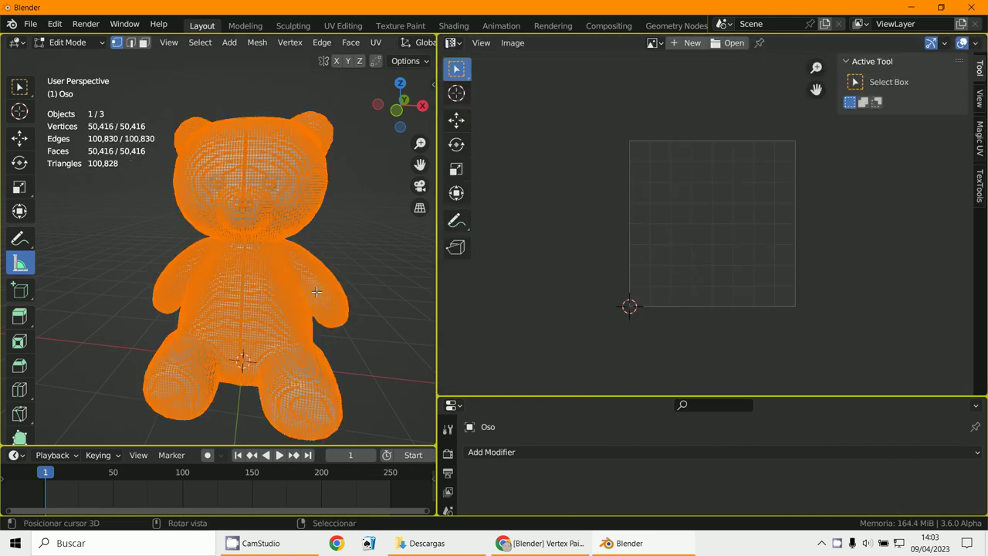
key(u)
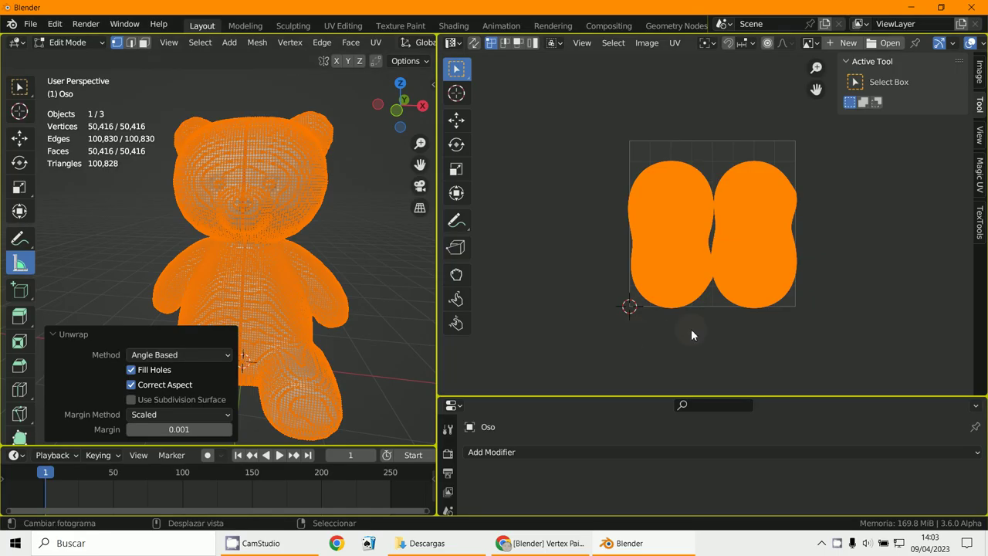
scroll(694, 328, up, 3)
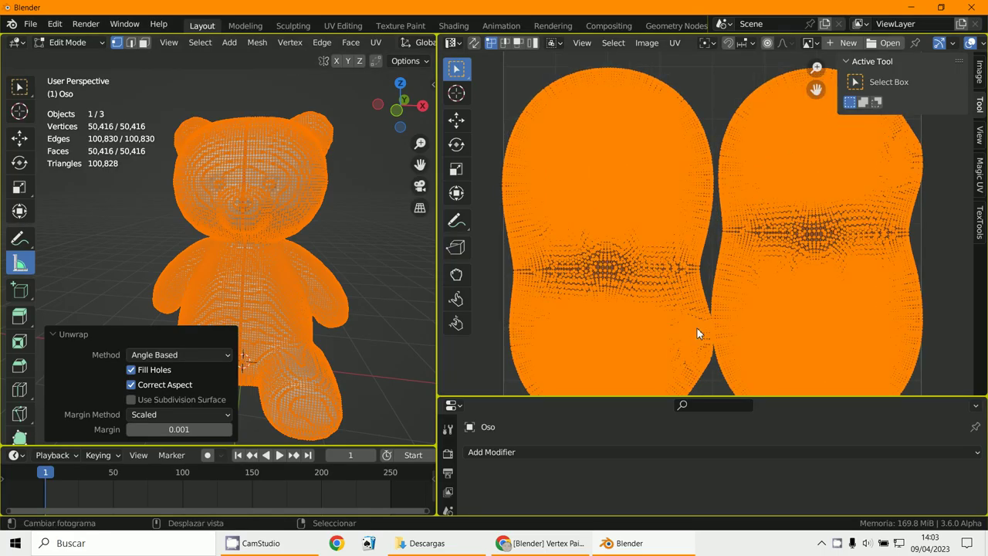
scroll(697, 328, up, 6)
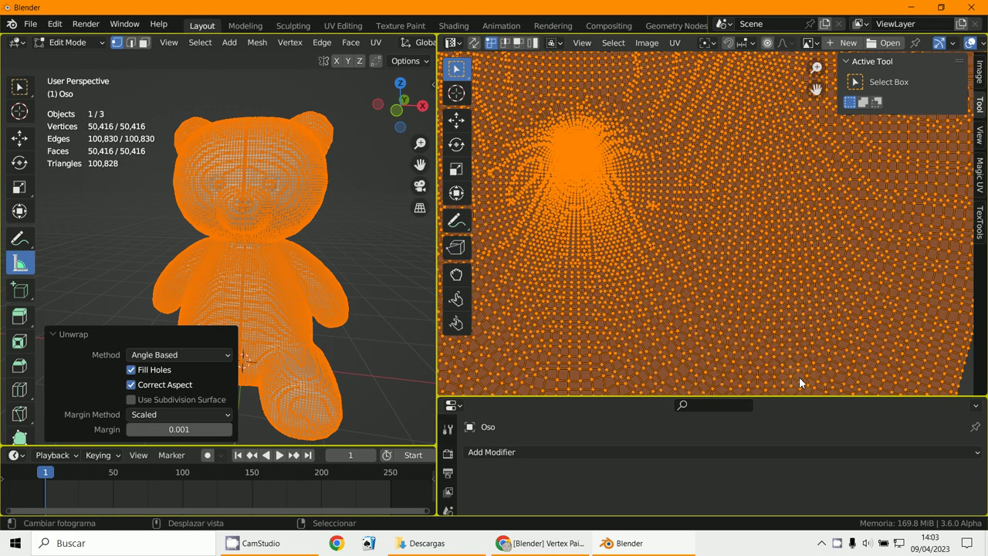
scroll(758, 91, down, 8)
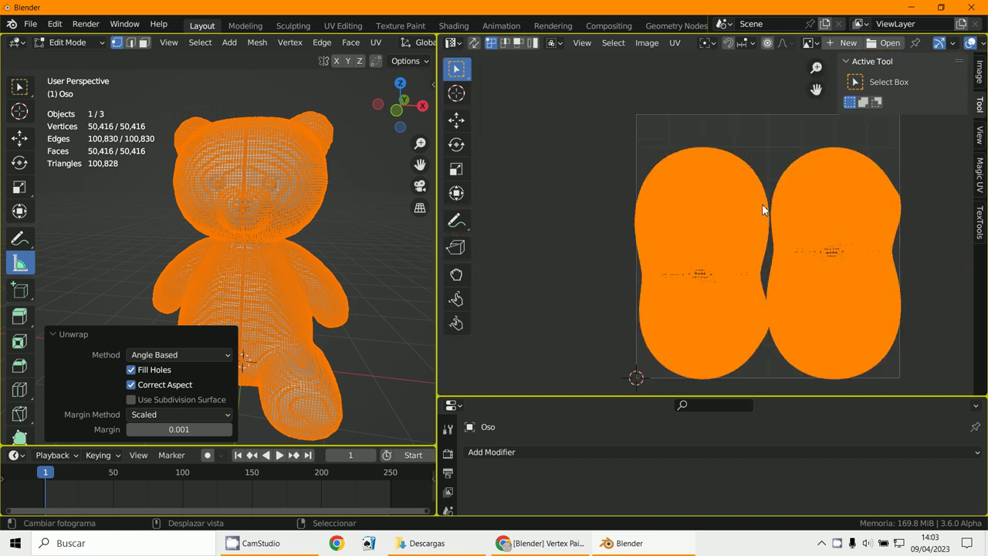
Step: Create a new 1024 × 1024 px image named Untitled with the UV Grid generated type
scroll(762, 204, down, 1)
click(646, 43)
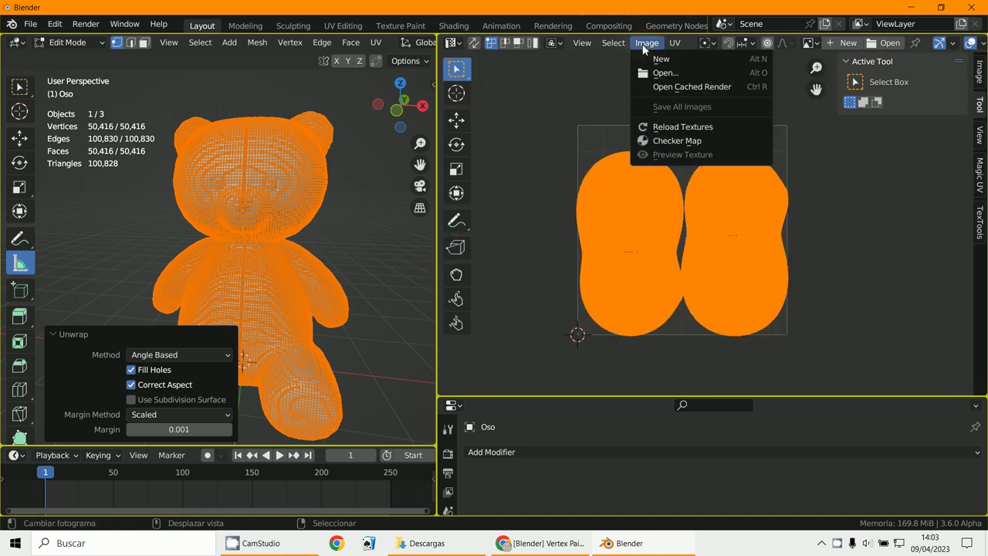
click(660, 61)
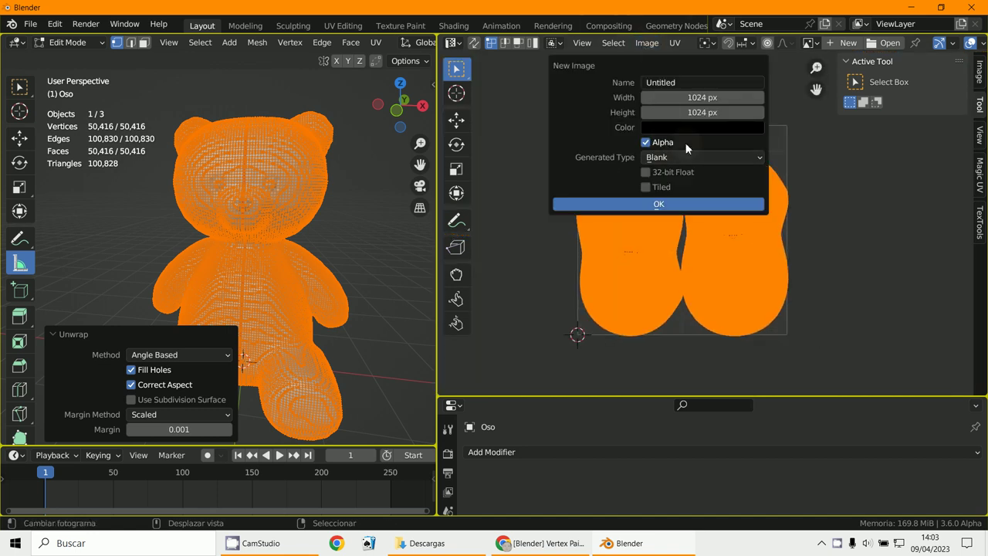
click(673, 160)
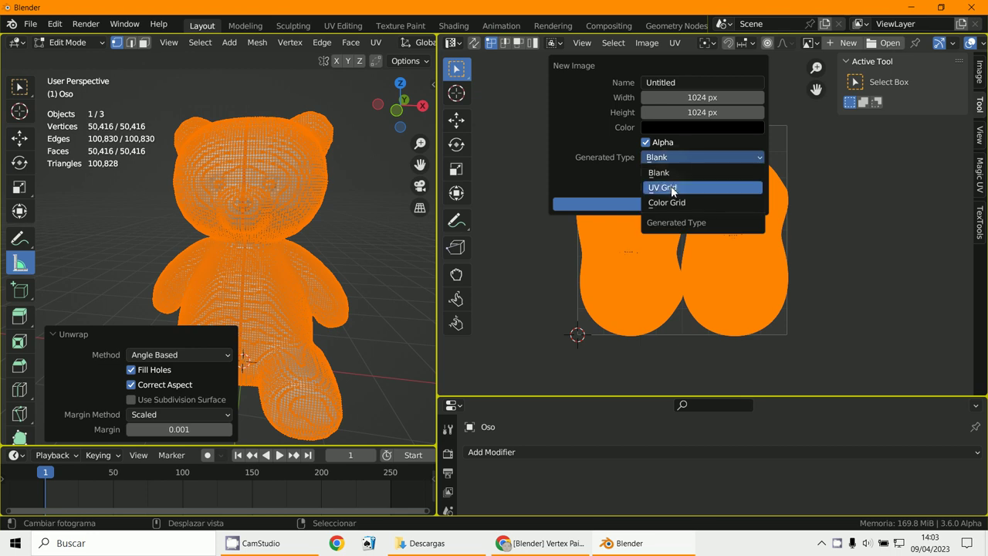
click(673, 188)
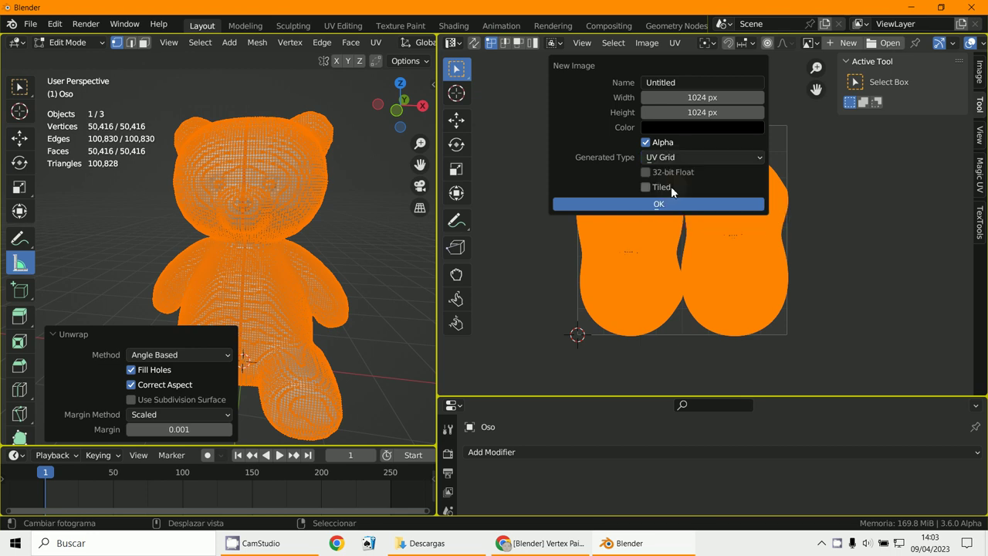
click(671, 203)
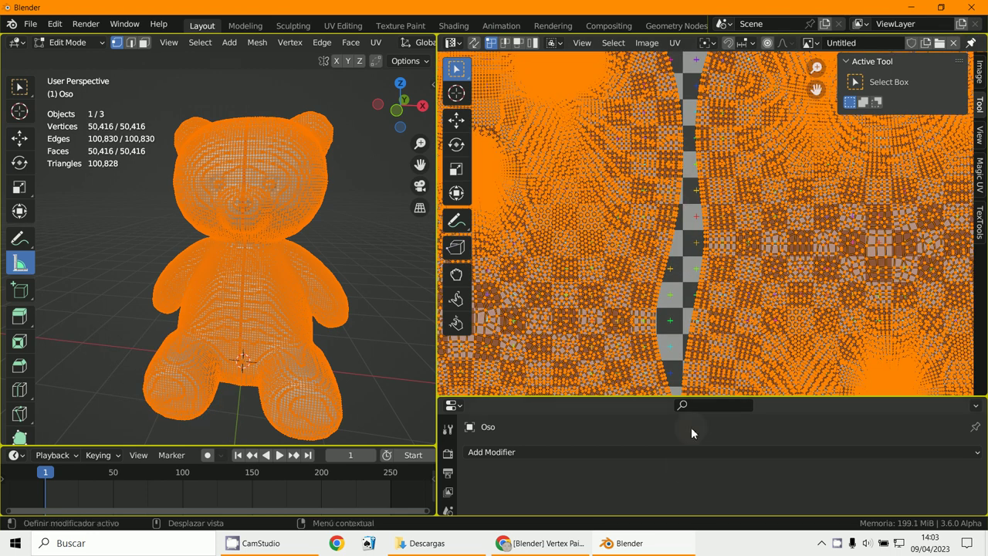
Step: Shrink the UV Editor, turn the enlarged timeline area into a Shader Editor, and create a new material for the bear
drag(758, 399, 749, 176)
drag(437, 309, 715, 313)
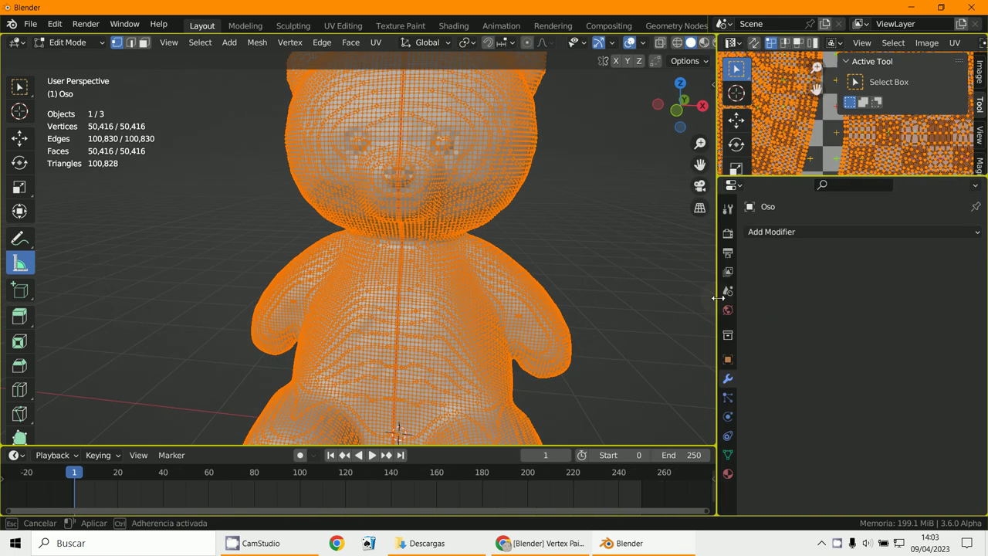
drag(480, 447, 500, 284)
click(17, 297)
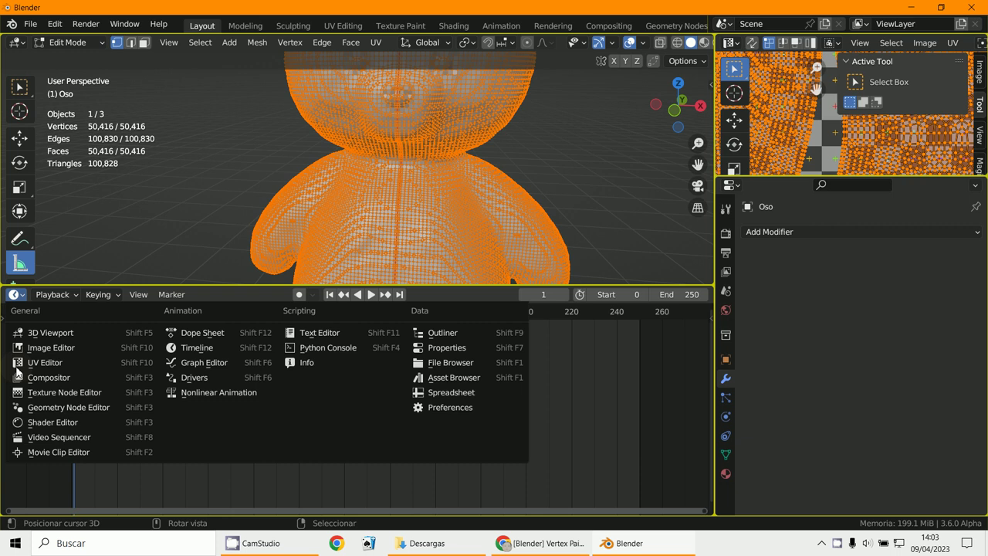
click(54, 422)
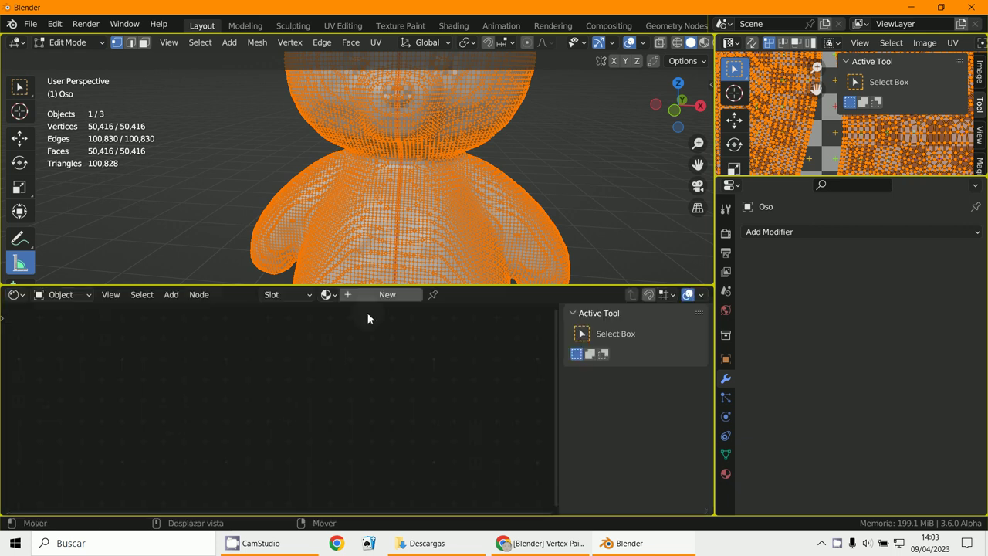
click(372, 294)
middle_drag(360, 371, 476, 426)
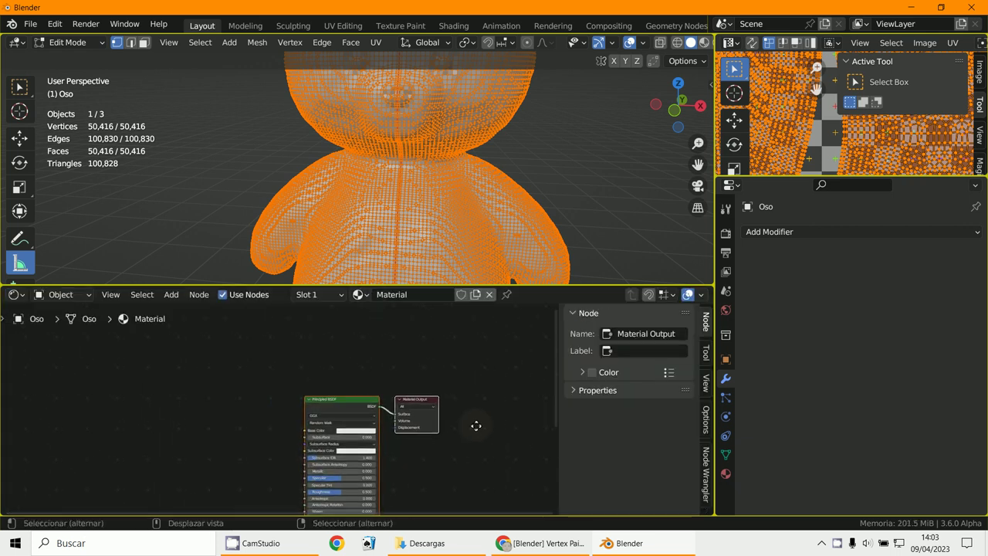
Step: Add an Image Texture with Mapping and Texture Coordinate nodes to the Principled BSDF's base colour and assign the Untitled image
click(348, 399)
click(171, 294)
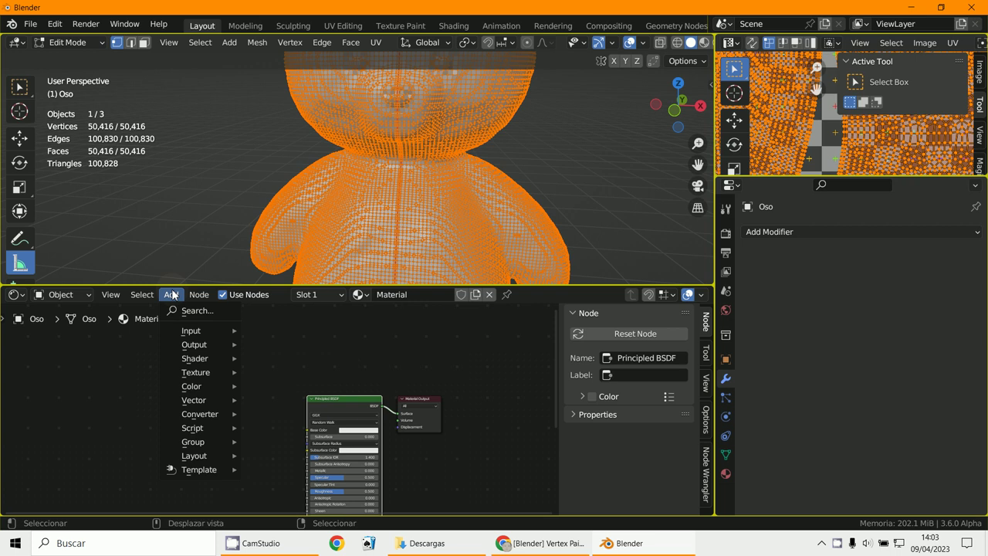
mouse_move(195, 372)
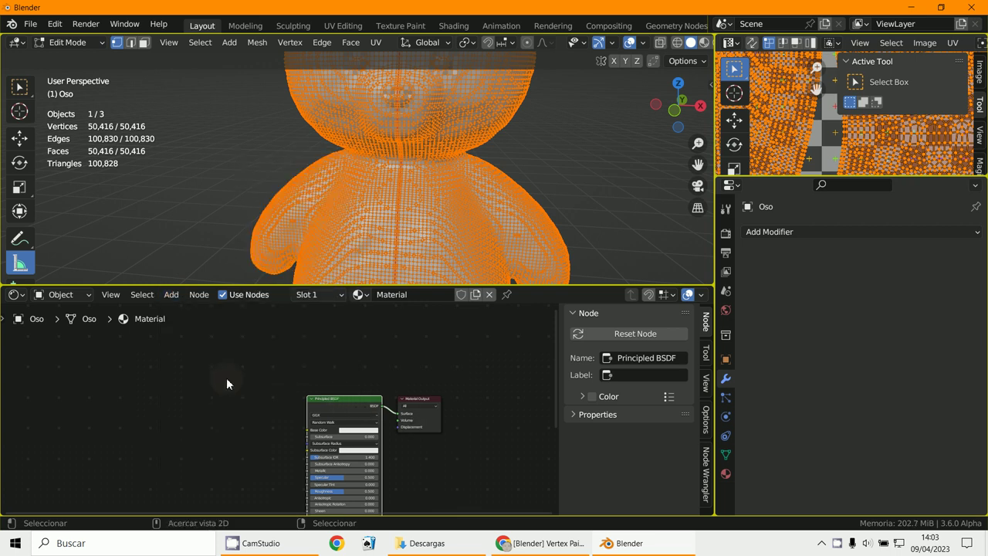
key(ctrl+t)
scroll(226, 378, up, 3)
scroll(247, 382, up, 2)
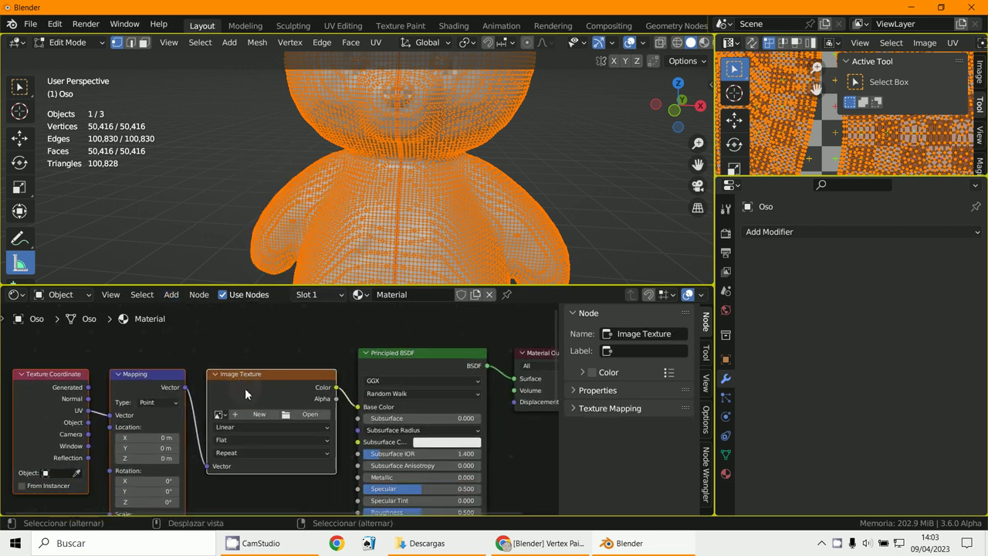
click(205, 417)
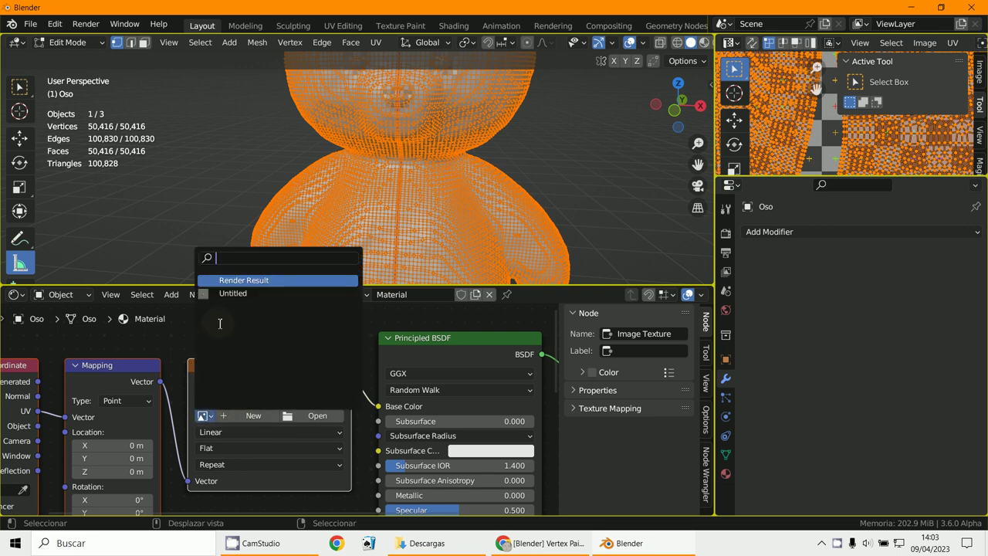
click(233, 294)
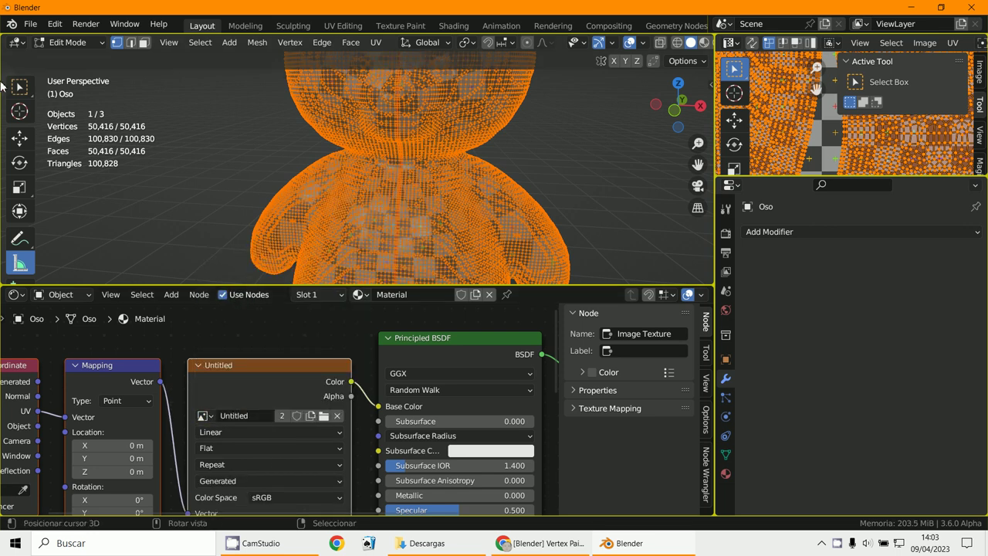
Step: Switch the bear to Object Mode and examine the checker pattern on its body and head
click(54, 42)
click(66, 55)
scroll(359, 219, down, 5)
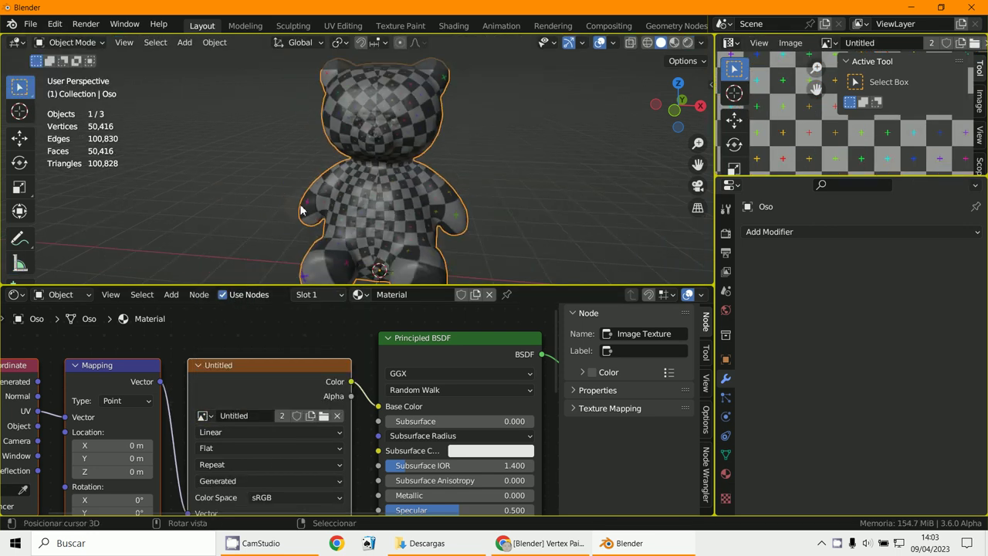
scroll(359, 218, up, 6)
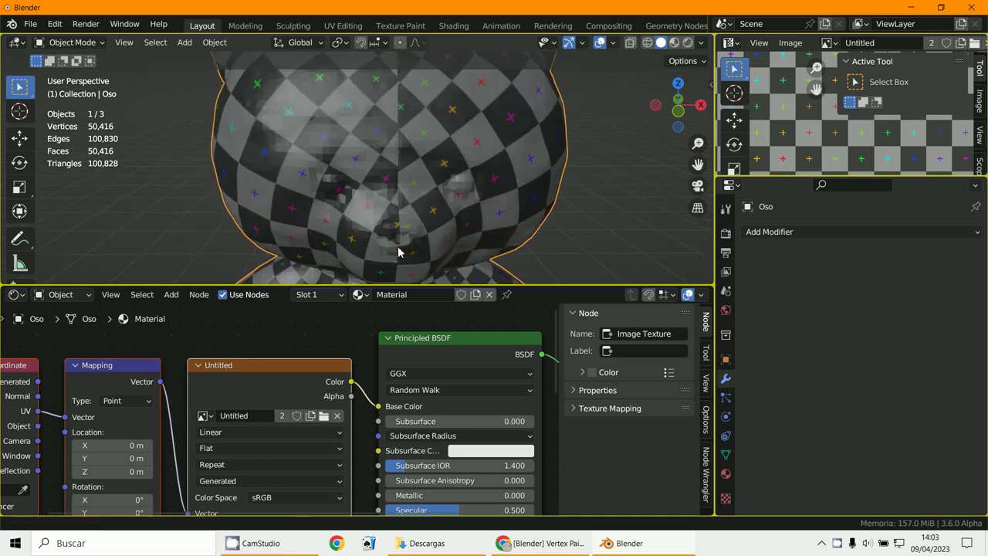
scroll(402, 237, up, 3)
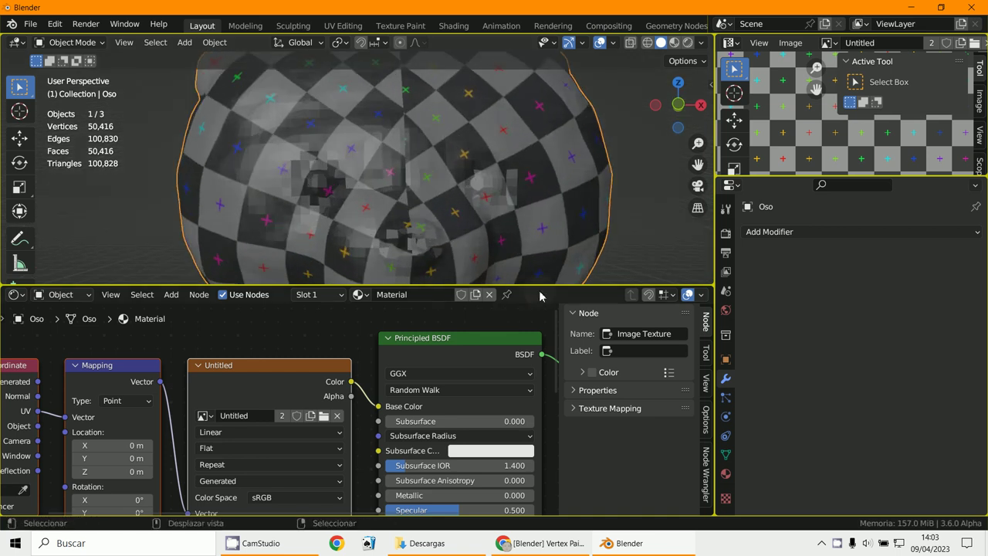
Step: Enlarge the 3D viewport for a closer view of the bear's head and make the UV Editor area taller
drag(542, 285, 463, 484)
middle_drag(432, 412, 473, 299)
scroll(456, 298, up, 4)
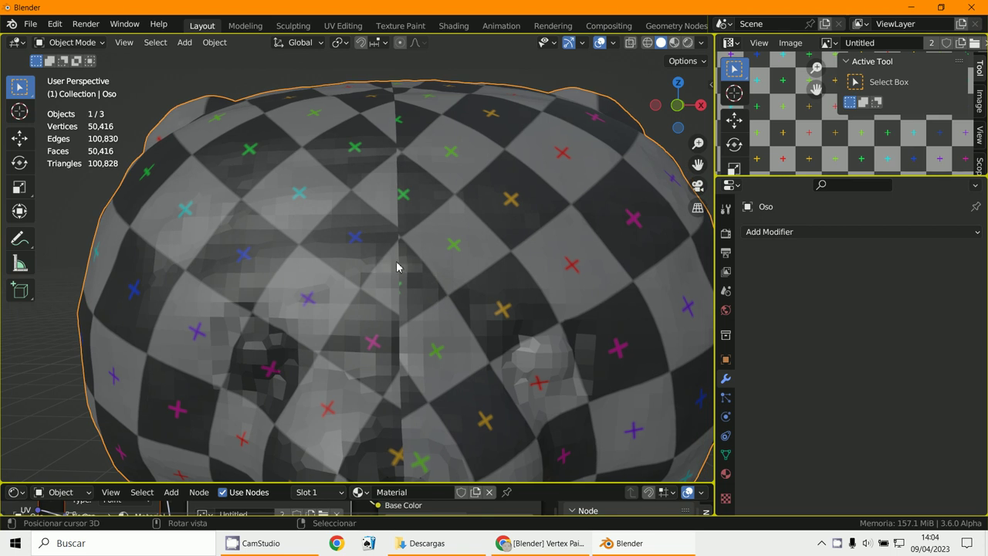
click(69, 42)
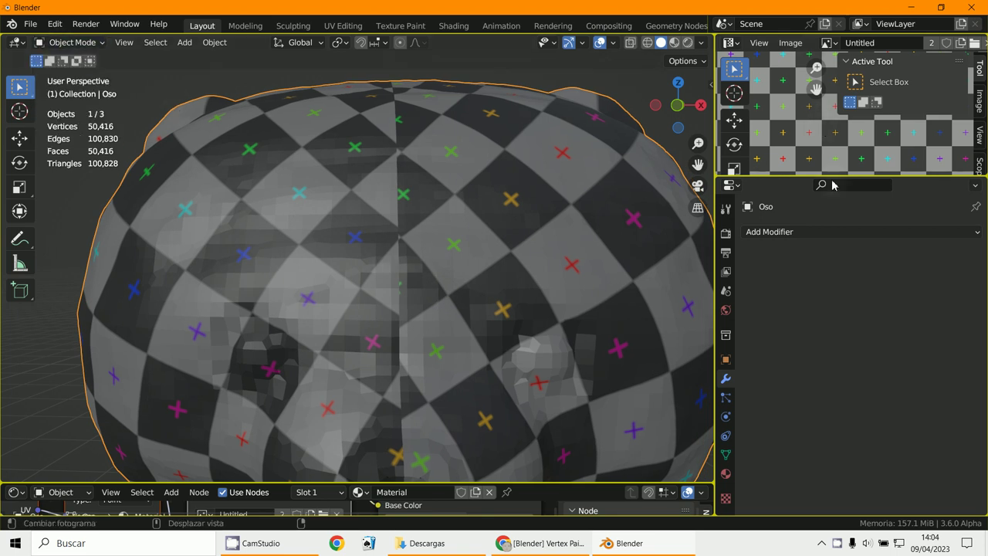
drag(841, 179, 795, 370)
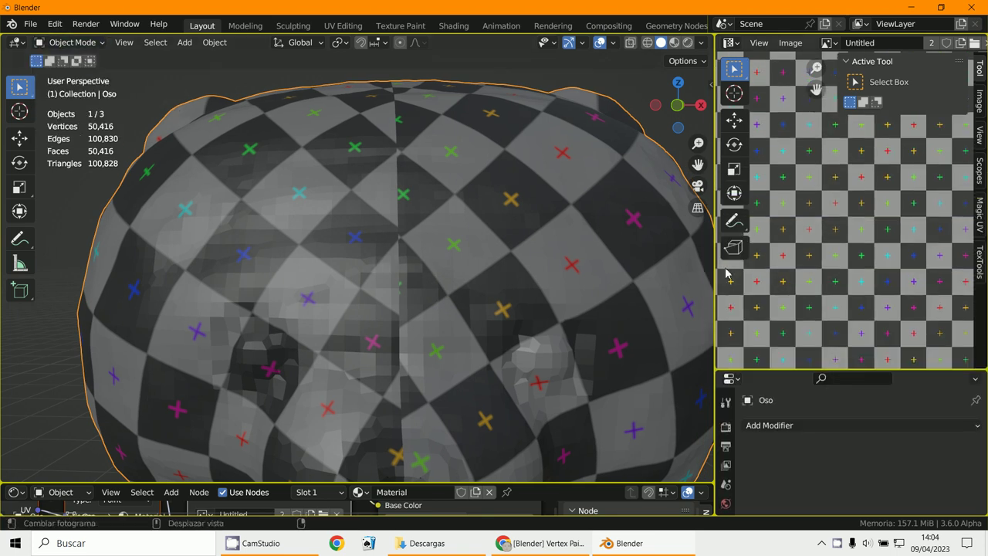
Step: Widen the UV Editor, fit the whole checker image in it, and switch the bear to Texture Paint mode
drag(717, 268, 569, 267)
scroll(753, 263, down, 4)
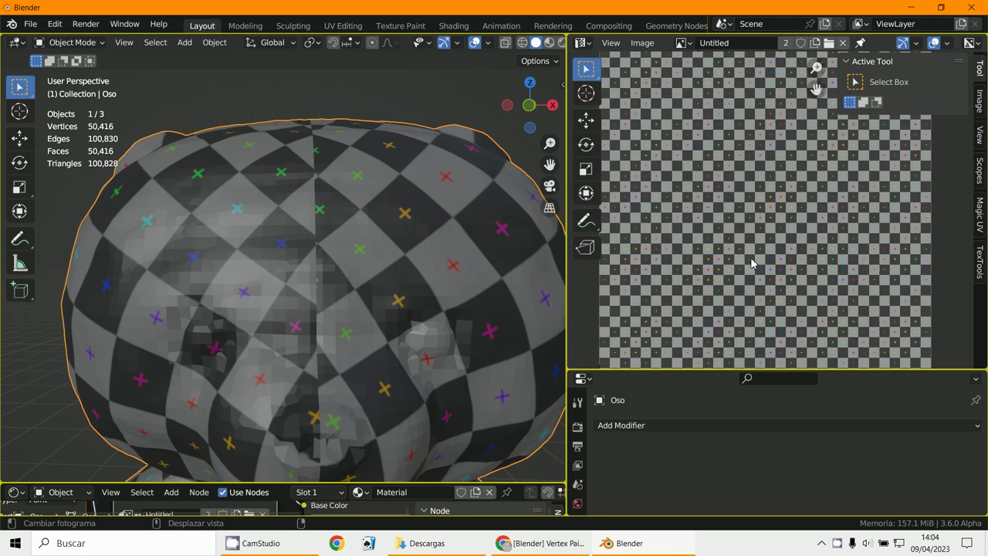
scroll(375, 265, up, 3)
scroll(375, 265, down, 3)
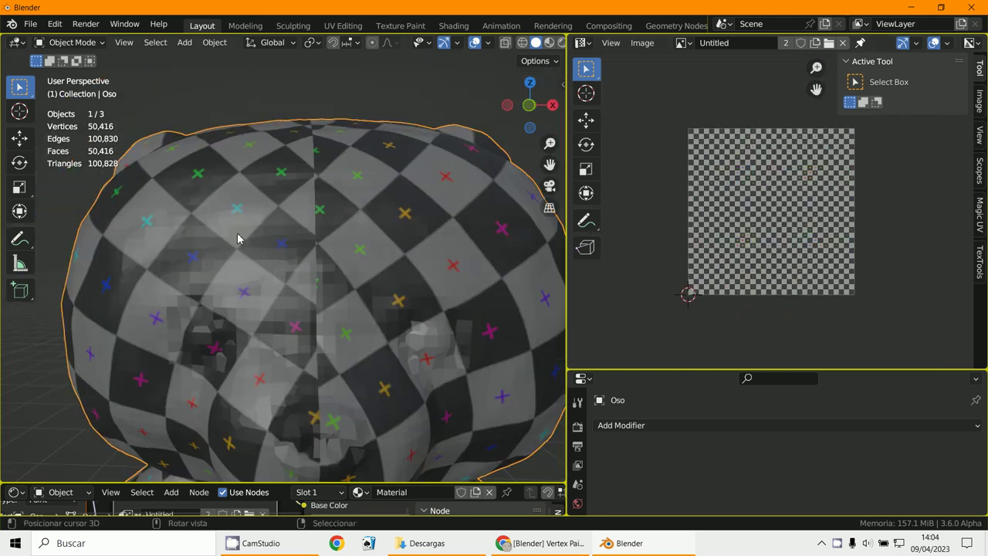
click(69, 41)
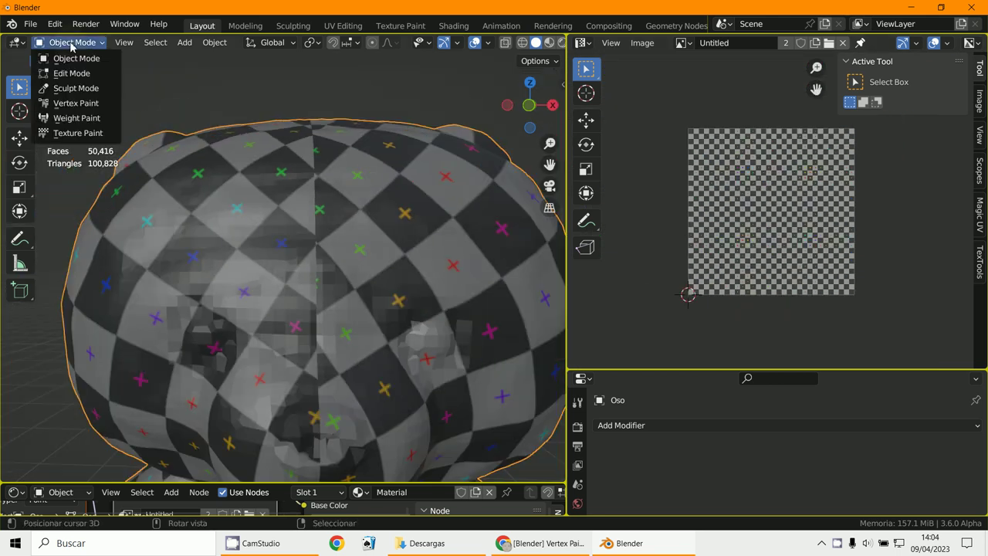
click(61, 137)
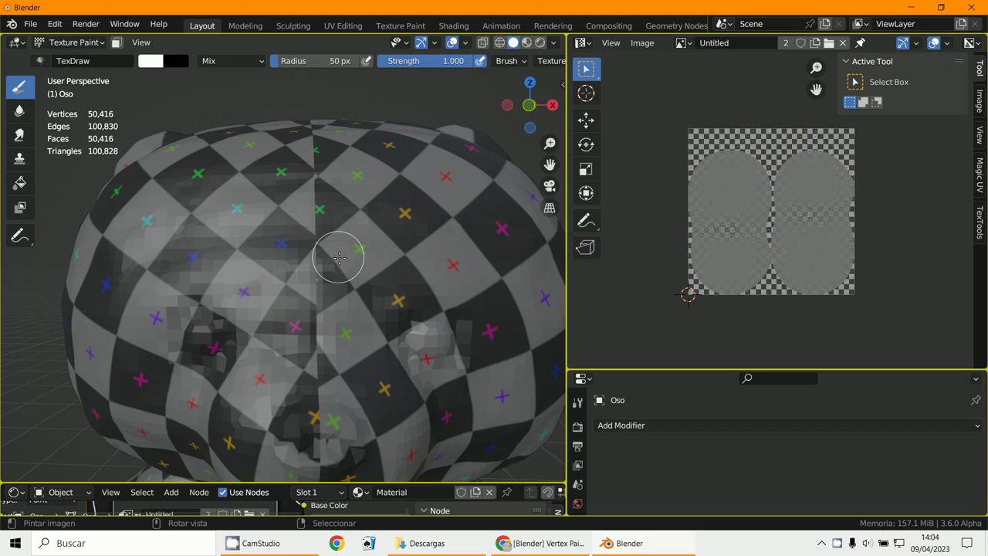
Step: Paint the bear's face and ears light orange (hue 0.105, saturation 0.438), enlarging the brush radius to 116 px
click(187, 143)
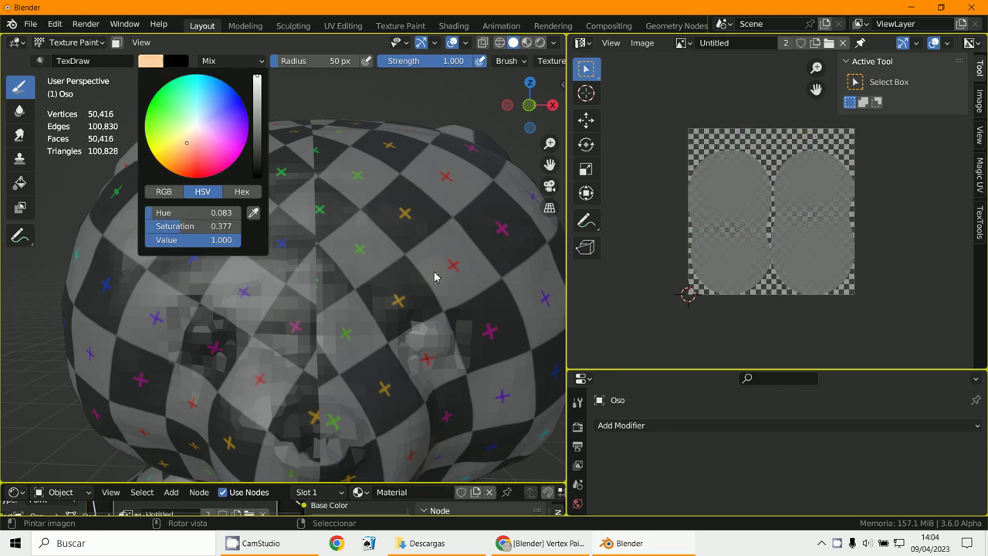
mouse_move(377, 264)
mouse_down()
mouse_move(282, 302)
mouse_move(224, 286)
mouse_move(320, 252)
mouse_move(315, 328)
mouse_up()
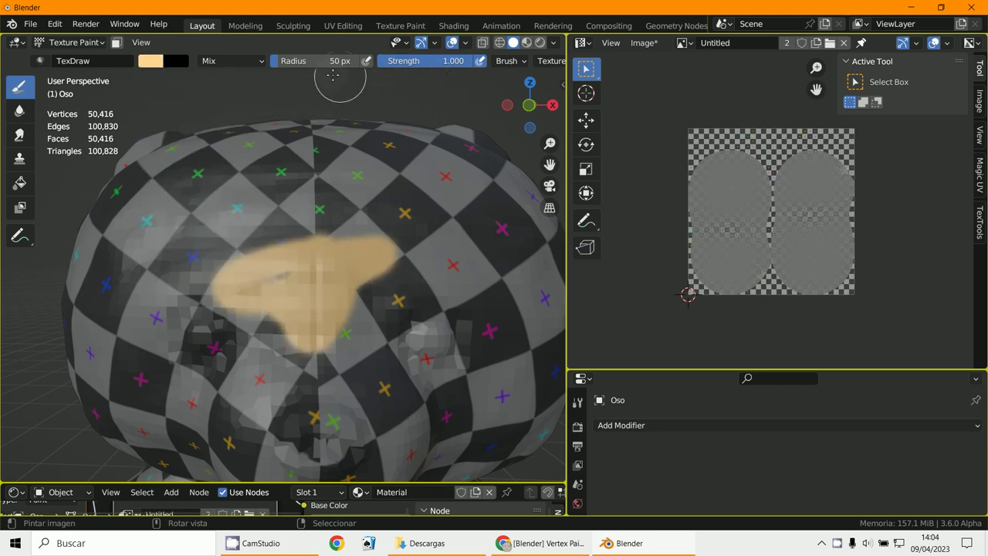
click(298, 63)
text(116)
key(Return)
mouse_move(311, 181)
mouse_down()
mouse_move(239, 238)
mouse_move(232, 332)
mouse_move(276, 320)
mouse_move(387, 331)
mouse_move(397, 287)
mouse_up()
scroll(854, 261, up, 3)
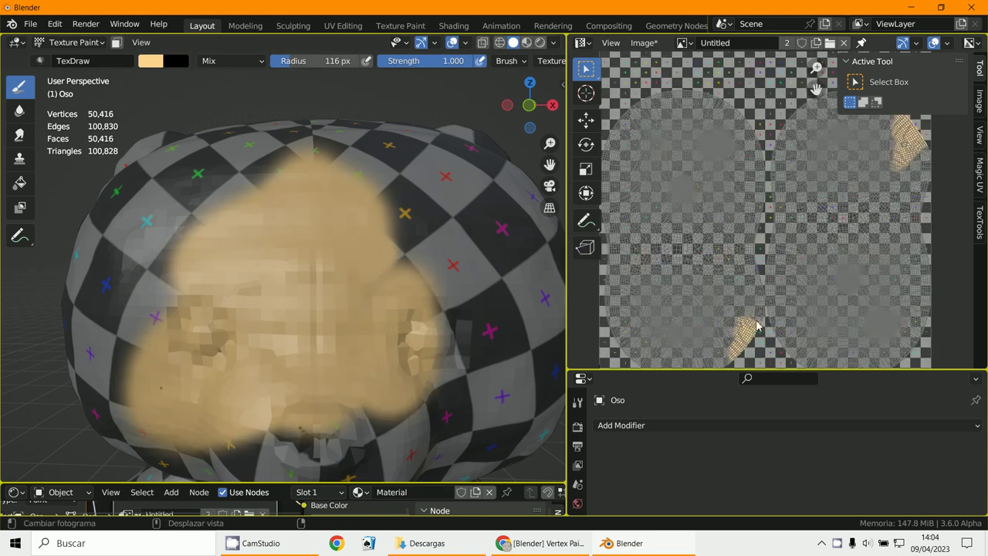
scroll(459, 302, down, 5)
mouse_move(459, 301)
mouse_down()
mouse_move(401, 226)
mouse_move(322, 311)
mouse_move(307, 295)
mouse_move(311, 247)
mouse_move(202, 277)
mouse_move(210, 314)
mouse_move(319, 298)
mouse_move(360, 246)
mouse_move(396, 287)
mouse_up()
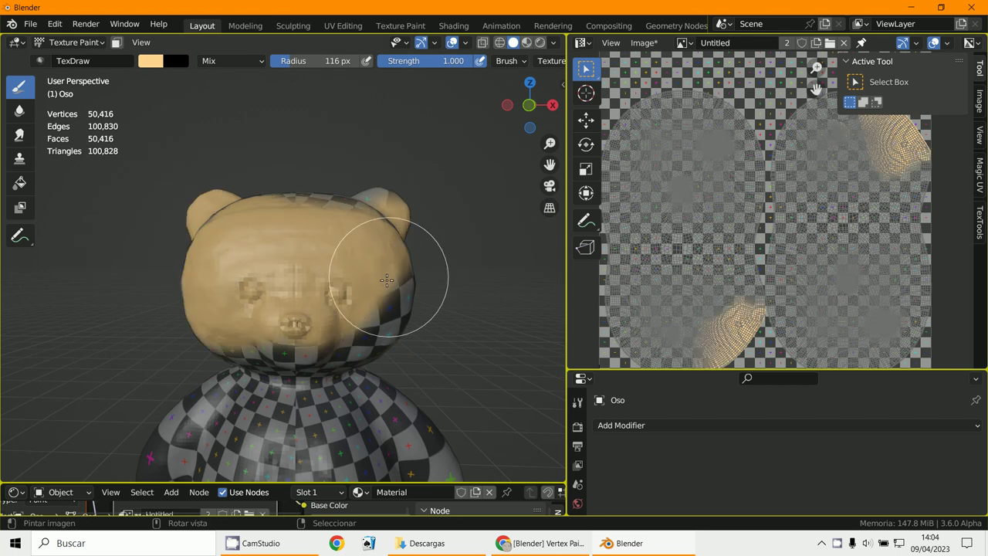
Step: Extend the light orange paint over the side of the bear's head and down to the neck
mouse_move(397, 287)
middle_down()
mouse_move(309, 357)
mouse_move(264, 242)
middle_up()
scroll(264, 242, up, 3)
mouse_move(265, 242)
mouse_down()
mouse_move(328, 249)
mouse_move(287, 193)
mouse_move(432, 230)
mouse_move(216, 181)
mouse_move(314, 193)
mouse_move(358, 302)
mouse_move(419, 254)
mouse_up()
middle_drag(419, 254, 363, 221)
mouse_move(363, 221)
mouse_down()
mouse_move(328, 283)
mouse_move(227, 380)
mouse_move(241, 345)
mouse_move(467, 378)
mouse_move(431, 271)
mouse_move(433, 286)
mouse_move(396, 286)
mouse_up()
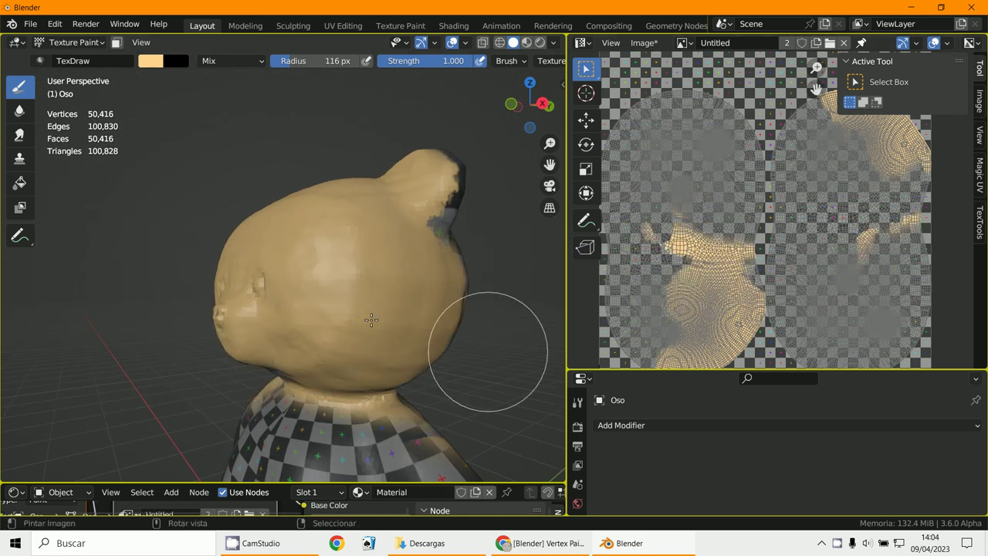
Step: Paint the back of the bear's head and the backs of both ears light orange
mouse_move(481, 357)
middle_down()
mouse_move(325, 327)
mouse_move(393, 304)
middle_up()
middle_drag(375, 166, 175, 191)
mouse_move(174, 191)
mouse_down()
mouse_move(209, 302)
mouse_move(276, 326)
mouse_up()
scroll(276, 326, down, 4)
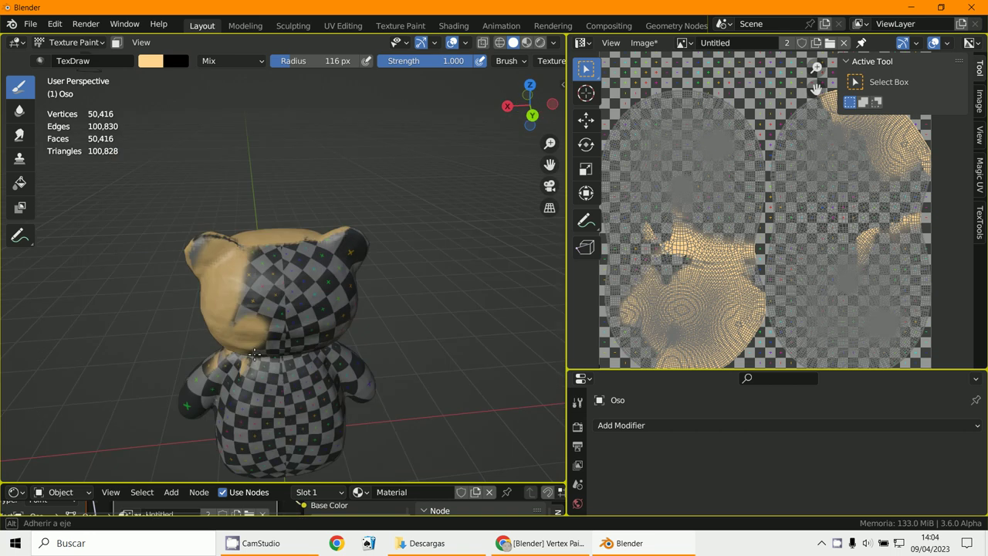
middle_drag(276, 327, 205, 332)
drag(189, 257, 183, 262)
mouse_move(256, 244)
mouse_down()
mouse_move(293, 283)
mouse_move(302, 273)
mouse_move(322, 306)
mouse_move(301, 326)
mouse_up()
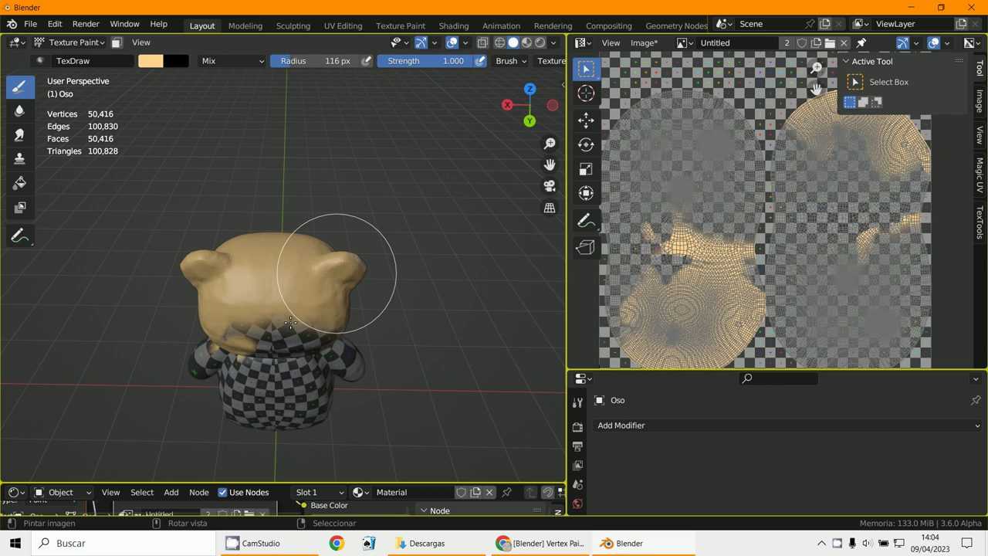
Step: Cover the remaining checkered area along the cheek and chin in light orange from the front view
key(KP_1)
scroll(309, 293, up, 5)
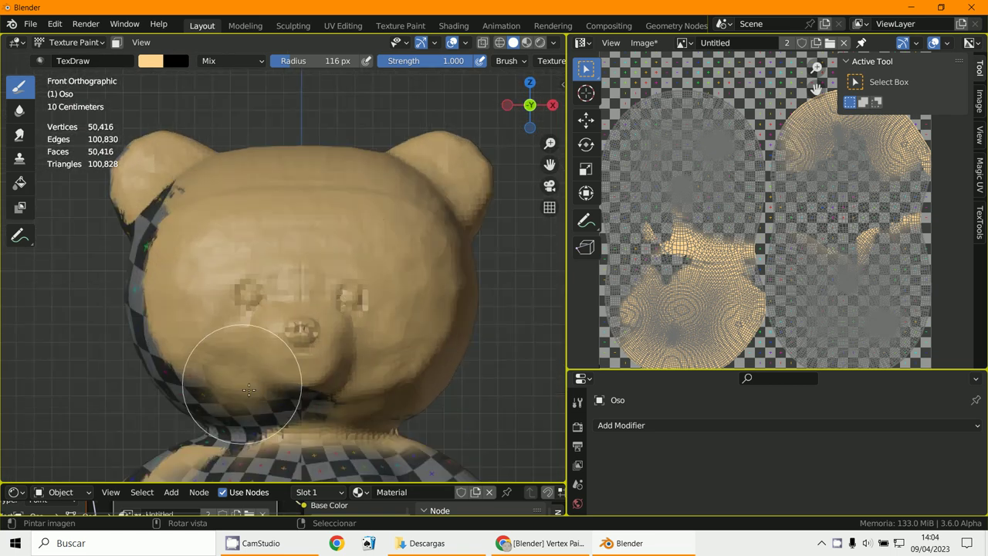
mouse_move(249, 389)
mouse_down()
mouse_move(390, 404)
mouse_move(232, 413)
mouse_up()
Step: Set the brush to black with a 20 px radius, outline the bear's nose and start filling it in
scroll(270, 397, up, 6)
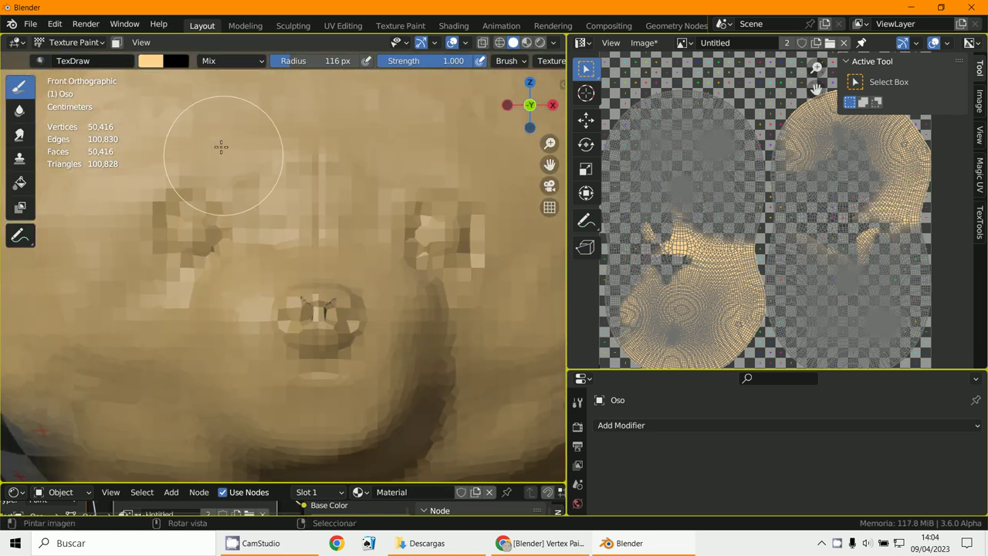
click(152, 62)
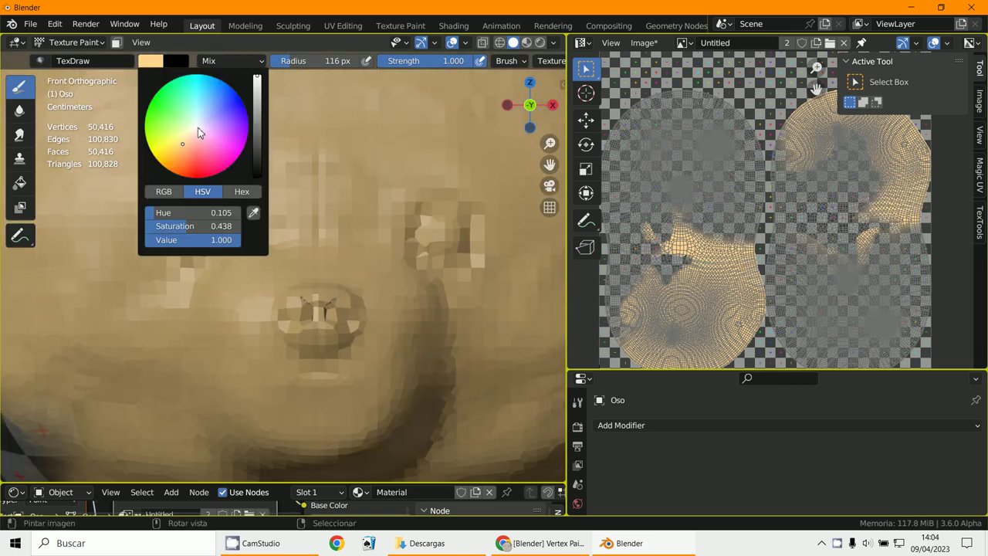
drag(259, 93, 496, 298)
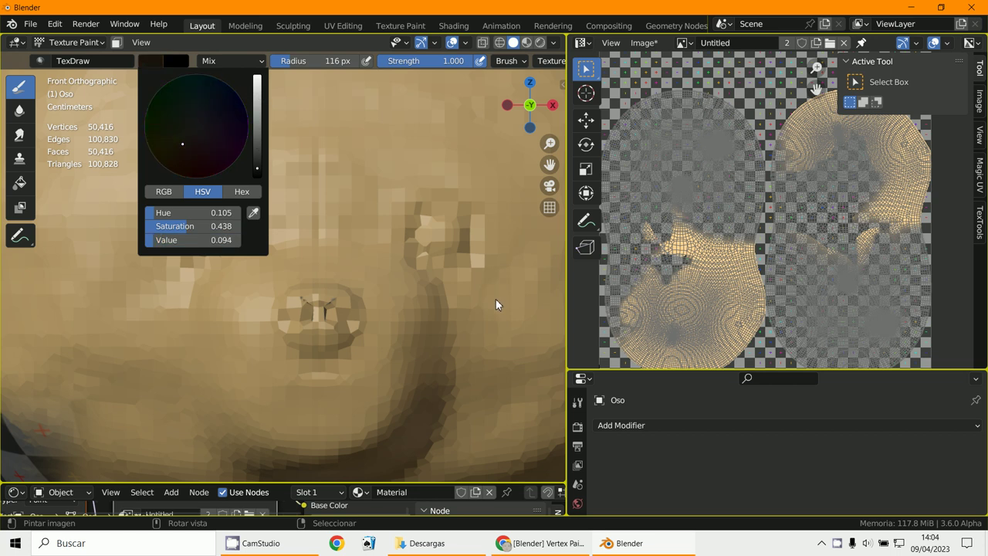
click(294, 61)
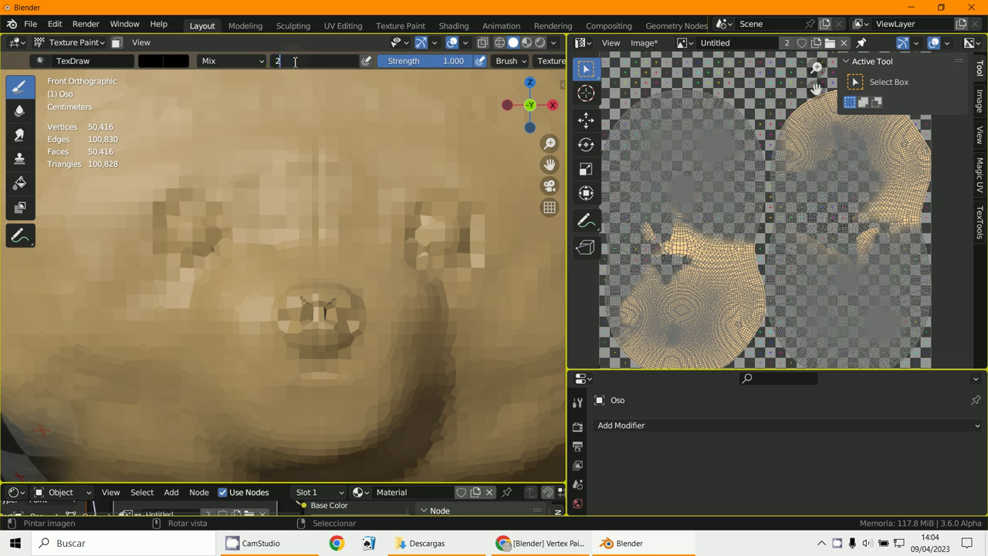
key(Return)
scroll(301, 233, up, 2)
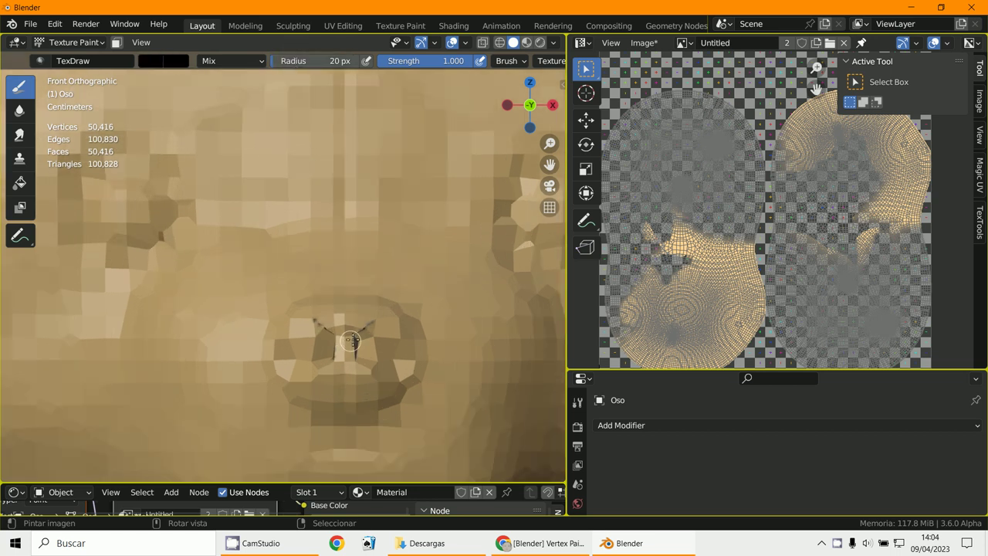
mouse_move(375, 318)
mouse_down()
mouse_move(312, 309)
mouse_move(282, 327)
mouse_move(270, 364)
mouse_move(295, 391)
mouse_move(332, 398)
mouse_move(376, 399)
mouse_move(417, 370)
mouse_move(410, 329)
mouse_move(366, 304)
mouse_move(306, 306)
mouse_up()
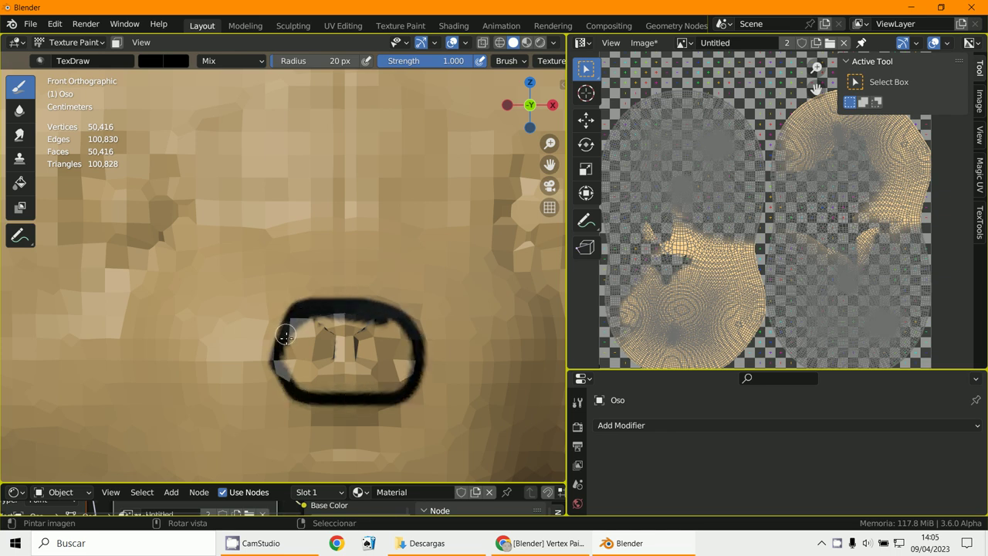
mouse_move(288, 354)
mouse_down()
mouse_move(299, 323)
mouse_move(294, 373)
mouse_move(312, 318)
mouse_move(311, 358)
mouse_move(323, 335)
mouse_move(380, 328)
mouse_up()
mouse_move(317, 352)
mouse_down()
mouse_move(366, 359)
mouse_move(301, 376)
mouse_move(384, 382)
mouse_move(402, 358)
mouse_move(398, 328)
mouse_up()
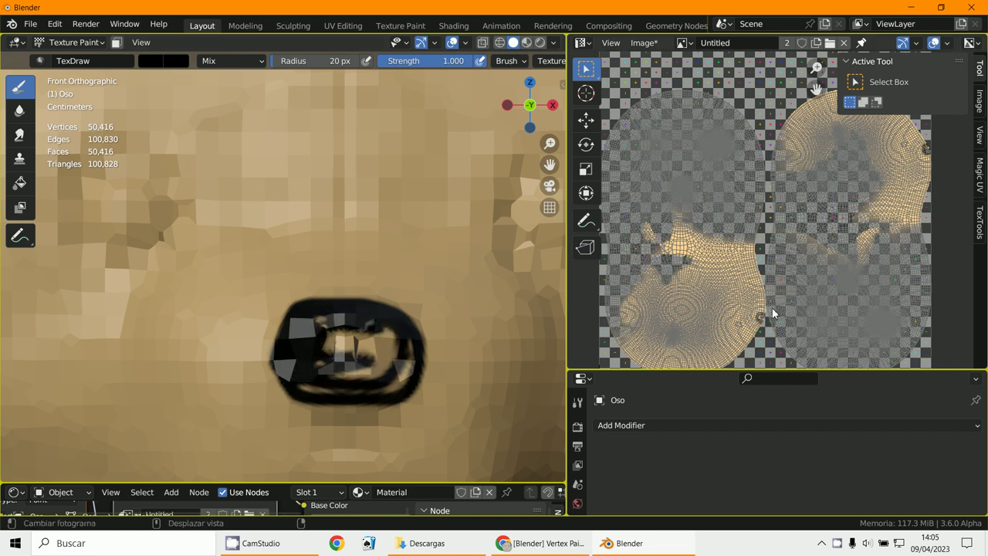
Step: Inspect the painted nose on the UV layout and fill the unpainted patches inside the nose with black
scroll(772, 307, up, 5)
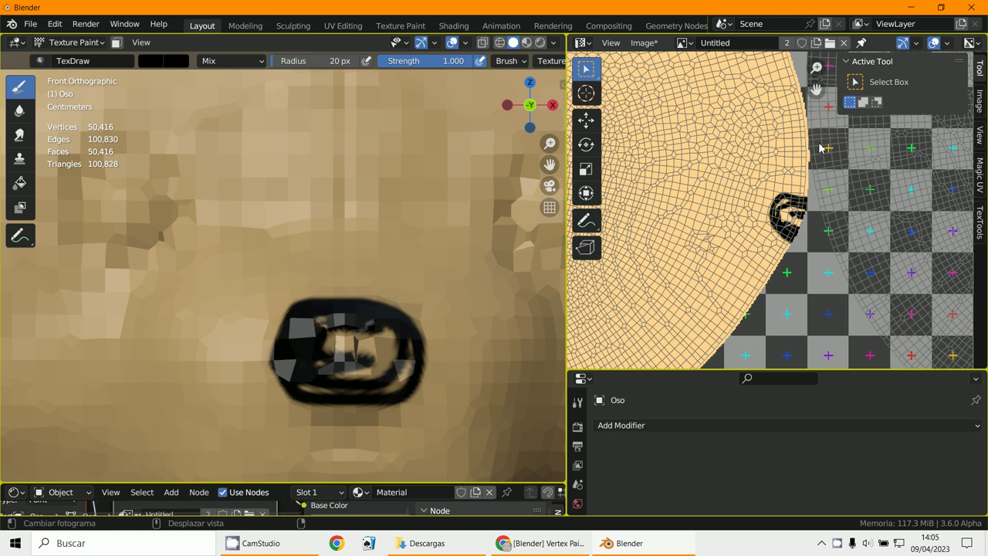
scroll(820, 147, up, 4)
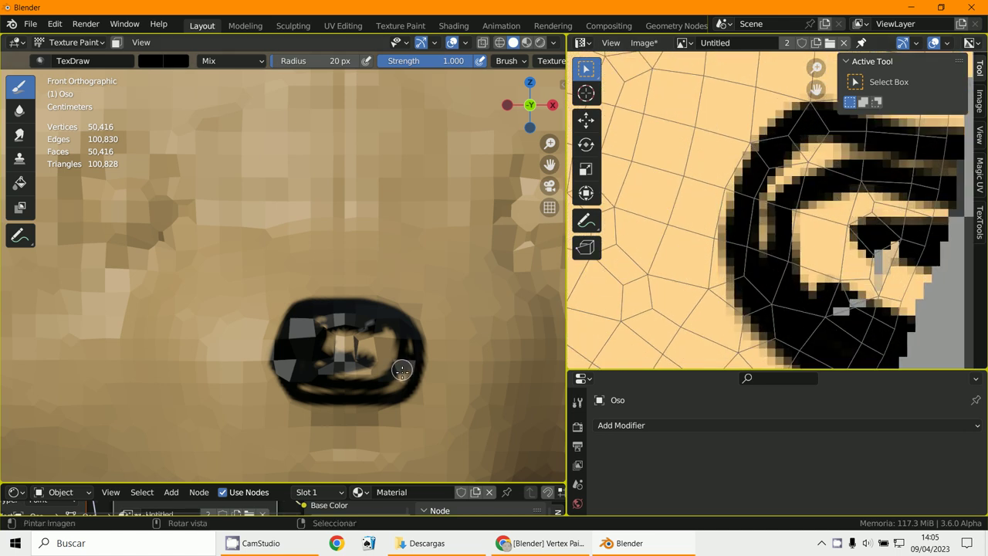
mouse_move(403, 370)
mouse_down()
mouse_move(382, 336)
mouse_move(330, 345)
mouse_move(371, 354)
mouse_move(383, 342)
mouse_move(391, 379)
mouse_move(337, 378)
mouse_move(397, 371)
mouse_move(393, 363)
mouse_move(394, 381)
mouse_move(305, 388)
mouse_up()
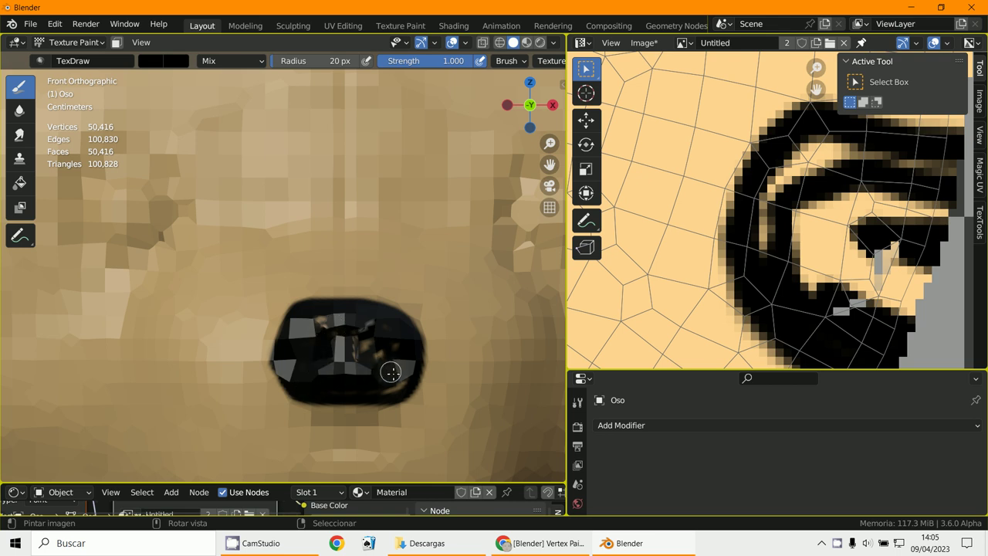
scroll(387, 356, down, 3)
mouse_move(379, 347)
middle_down()
mouse_move(358, 379)
mouse_move(363, 339)
middle_up()
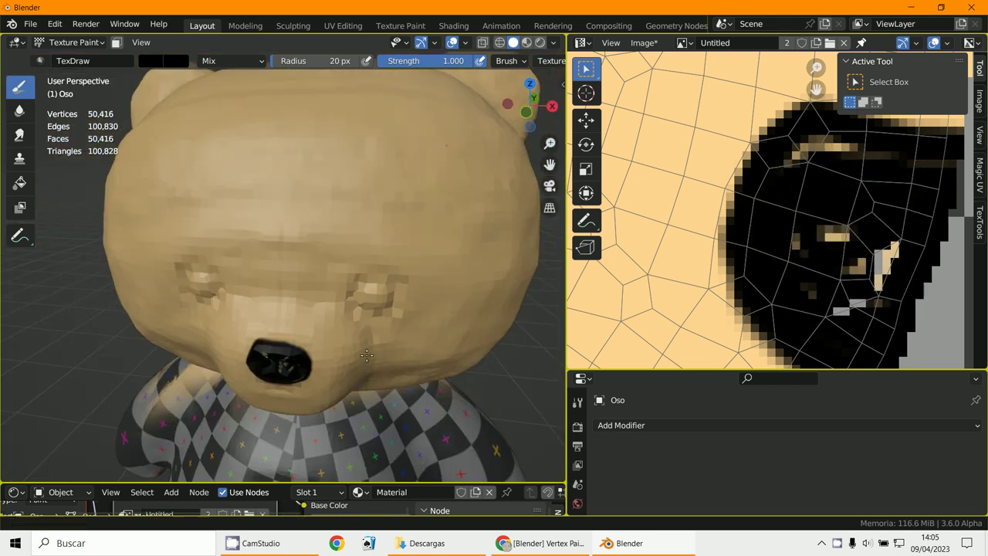
scroll(376, 321, up, 3)
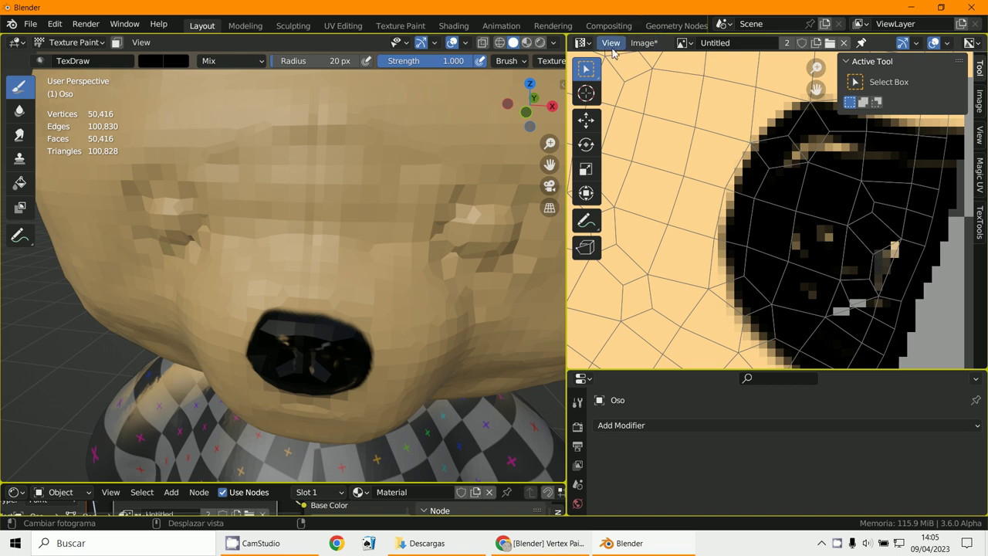
Step: Change the UV Editor into an Image Editor and set it to Paint mode
click(643, 43)
click(716, 43)
click(716, 45)
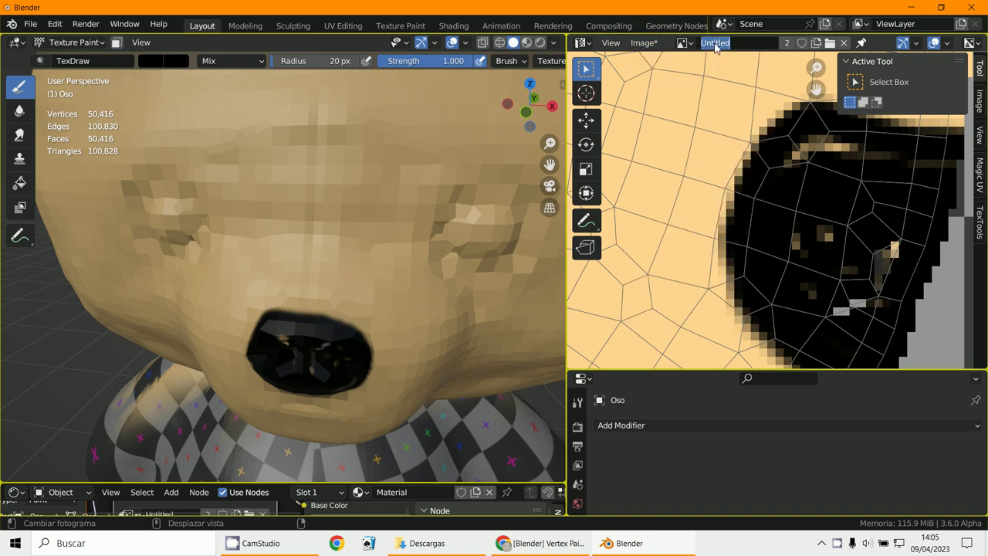
click(582, 43)
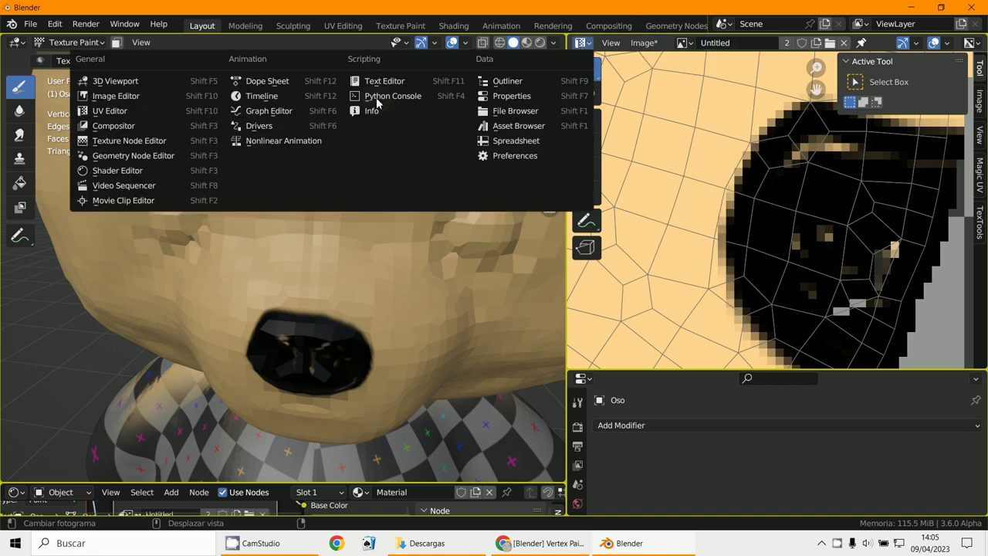
click(103, 96)
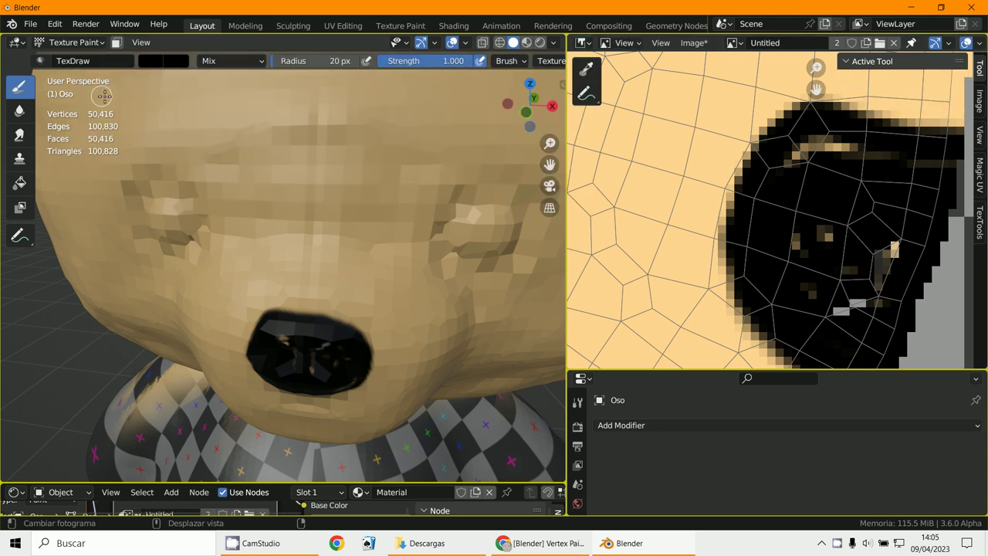
click(628, 42)
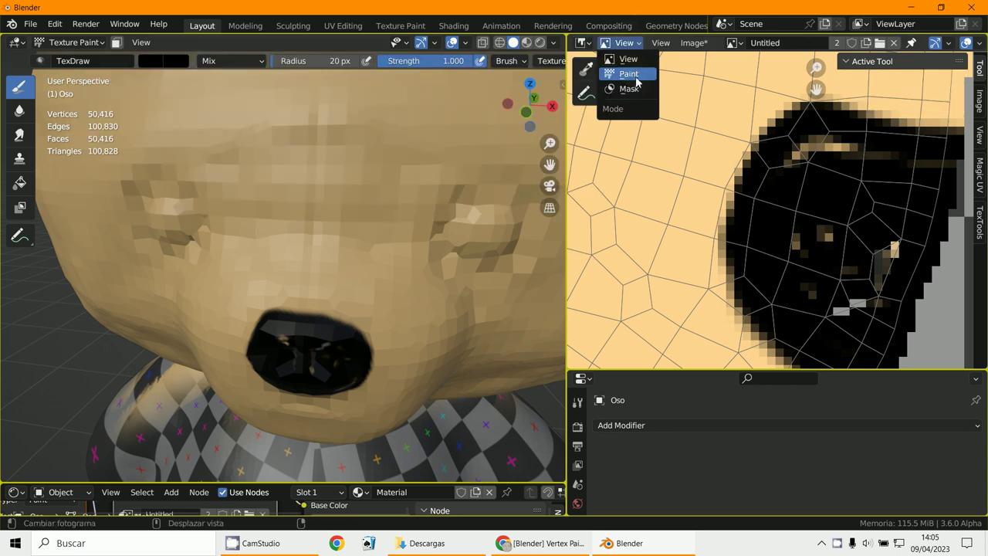
click(635, 77)
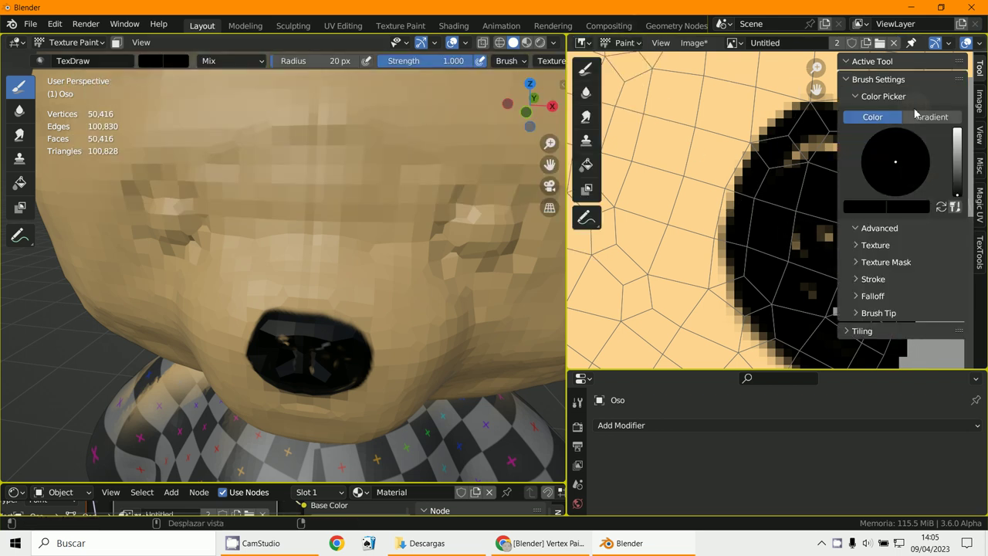
Step: Widen the Image Editor and paint over the nose's leftover spots on the image with a 2 px Draw brush
scroll(712, 287, down, 3)
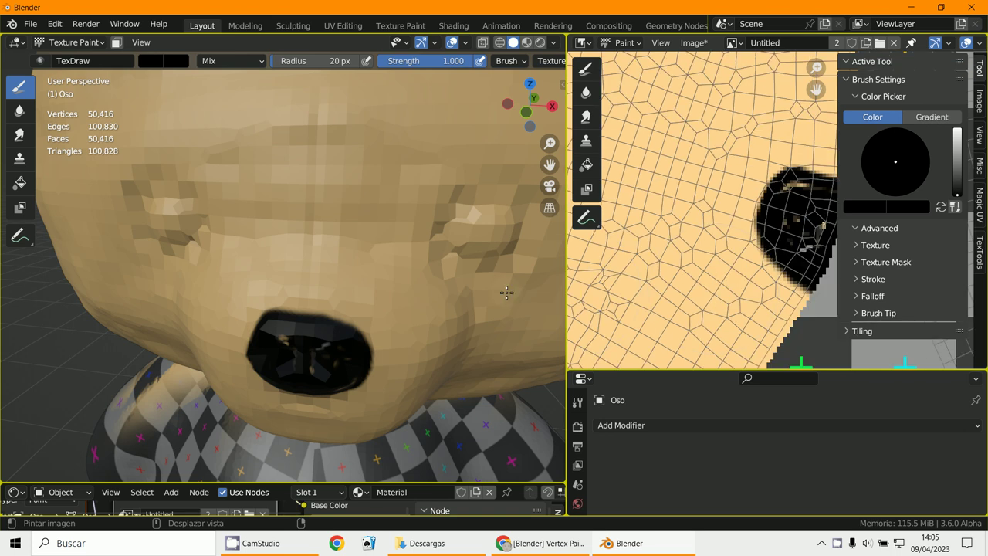
mouse_move(569, 295)
mouse_down()
mouse_move(447, 308)
mouse_move(263, 298)
mouse_up()
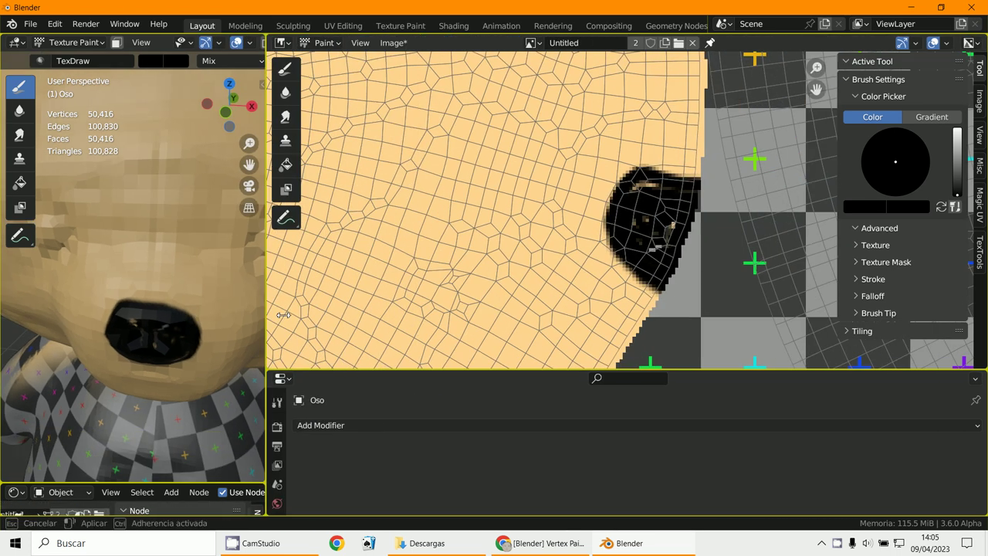
click(931, 178)
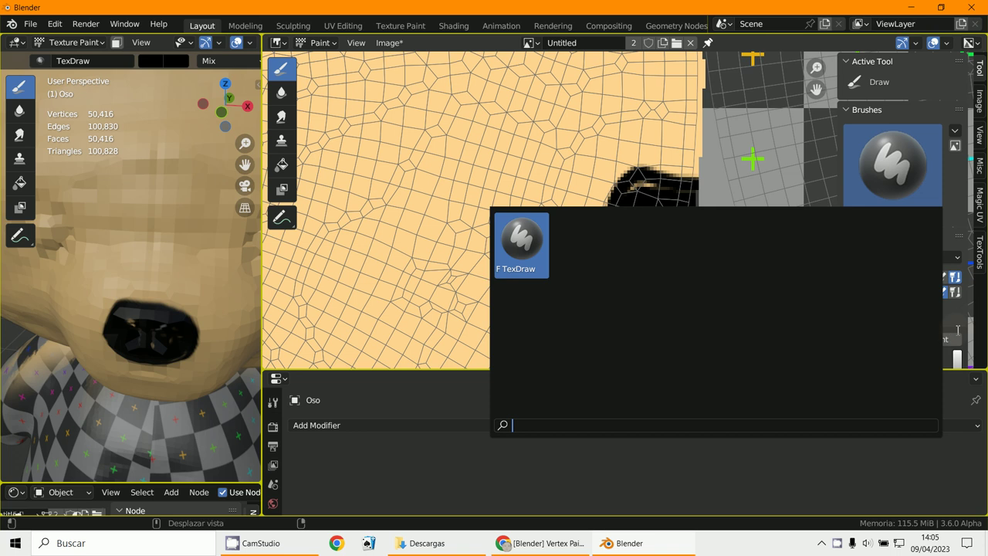
scroll(911, 255, down, 1)
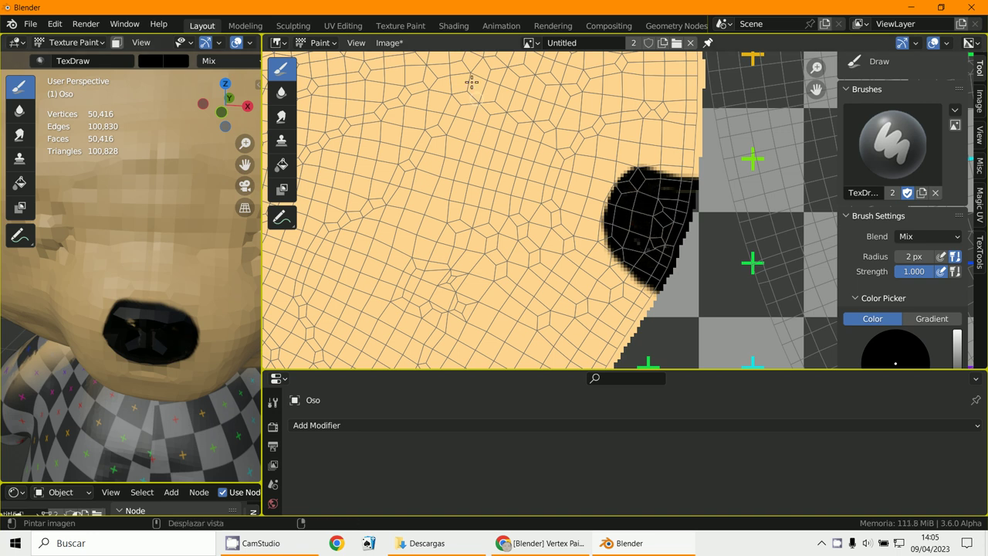
Step: Reload the Untitled image to discard the painted colours
click(391, 44)
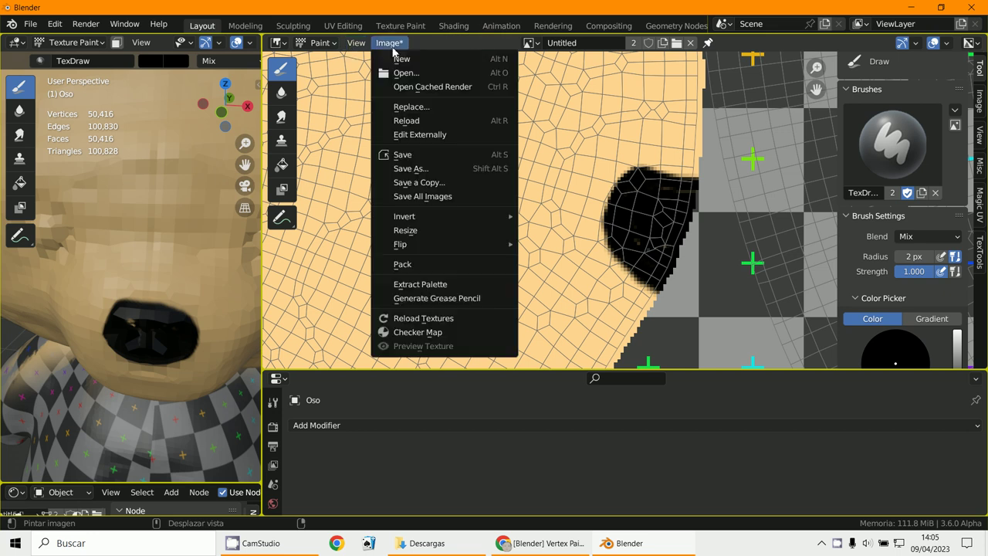
click(406, 121)
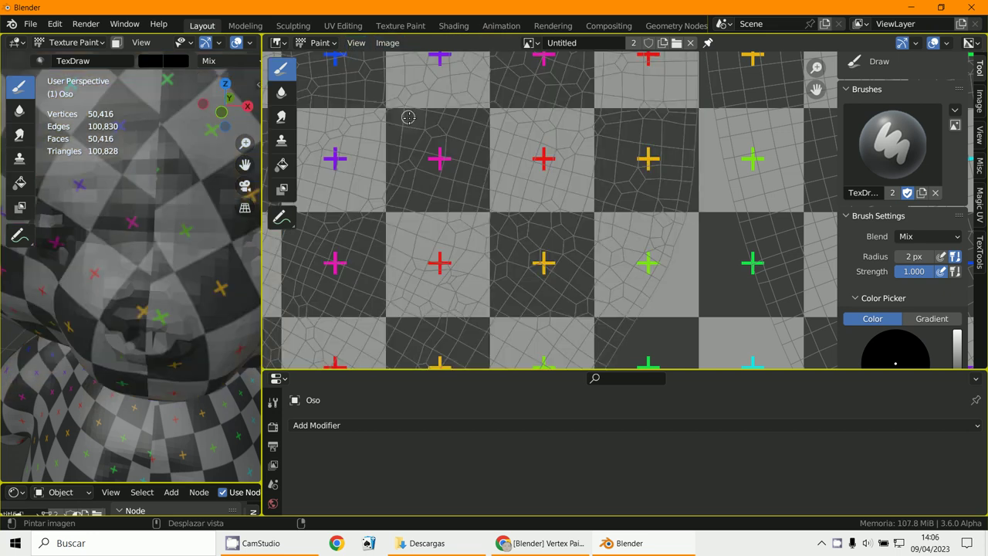
Step: Undo the image reload and save the painted texture as Untitled.png in the Downloads folder
scroll(529, 190, down, 3)
key(ctrl+z)
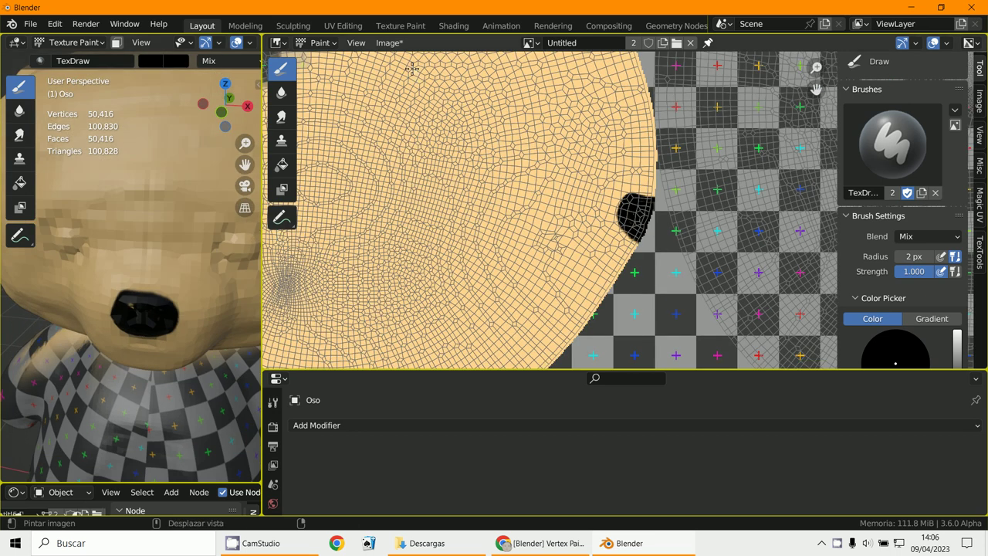
click(390, 43)
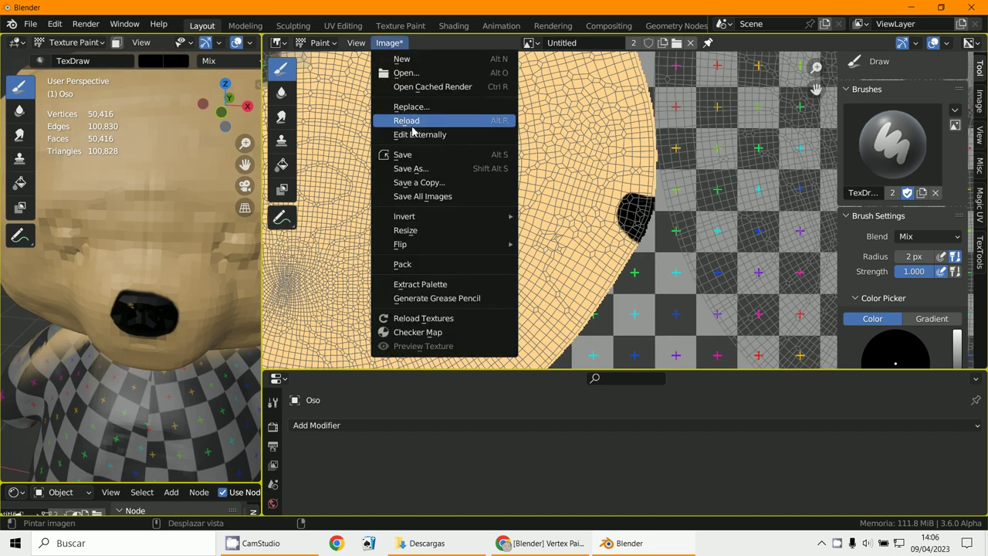
click(420, 169)
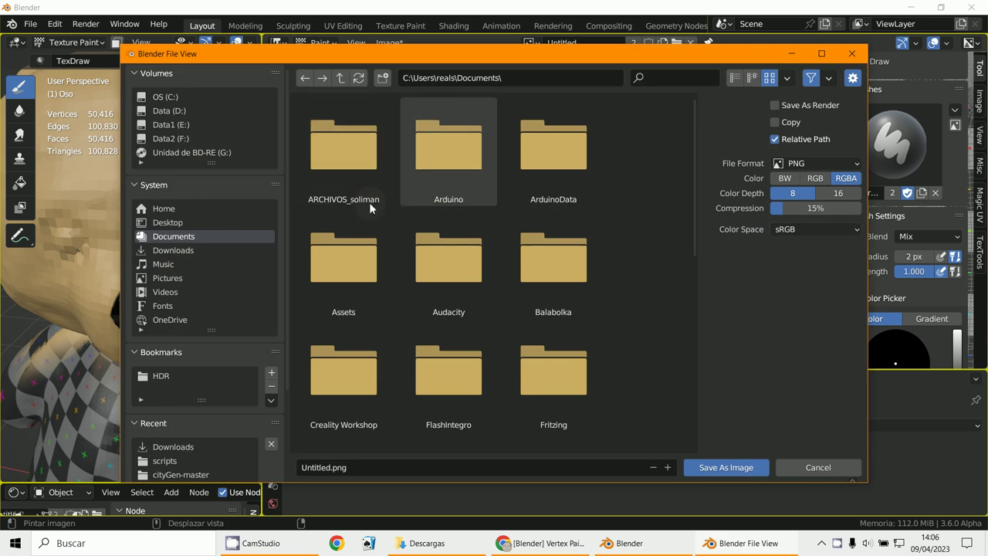
click(201, 250)
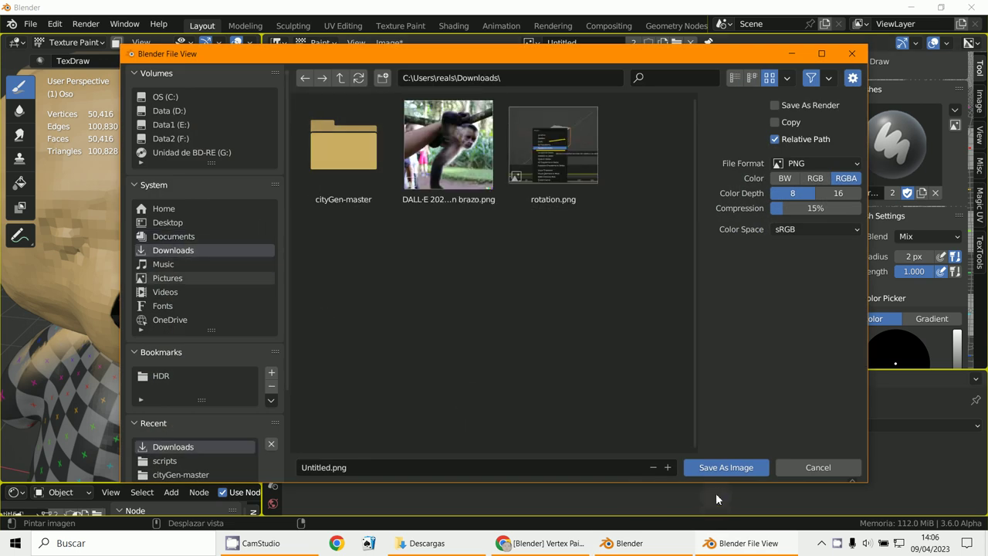
click(719, 469)
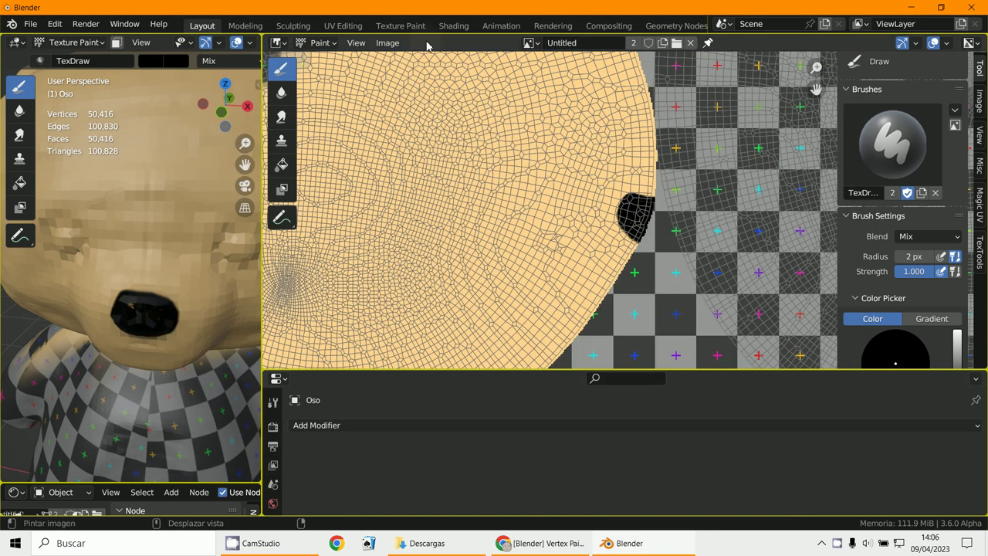
Step: Reload the saved Untitled image and widen the 3D viewport around the bear's face
click(388, 43)
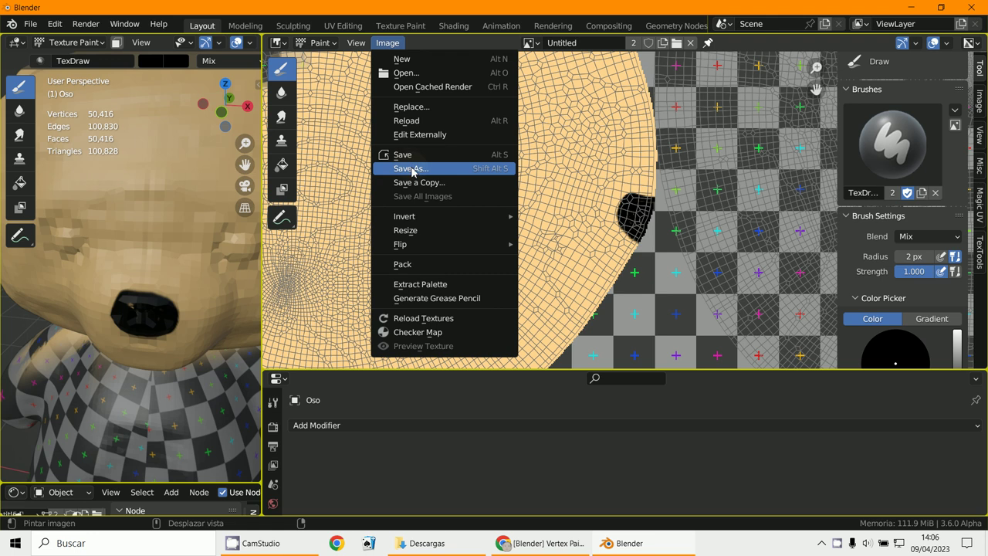
click(413, 128)
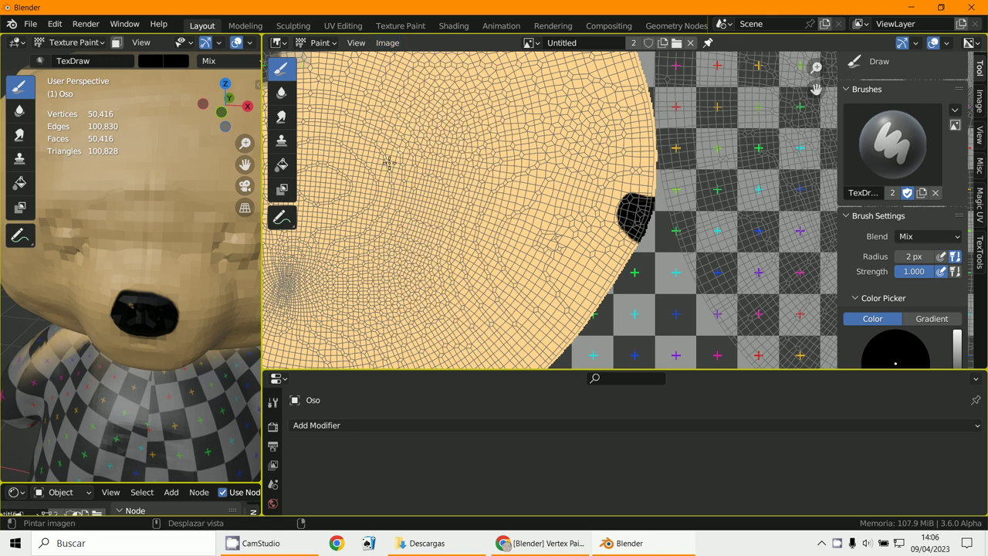
drag(263, 230, 736, 217)
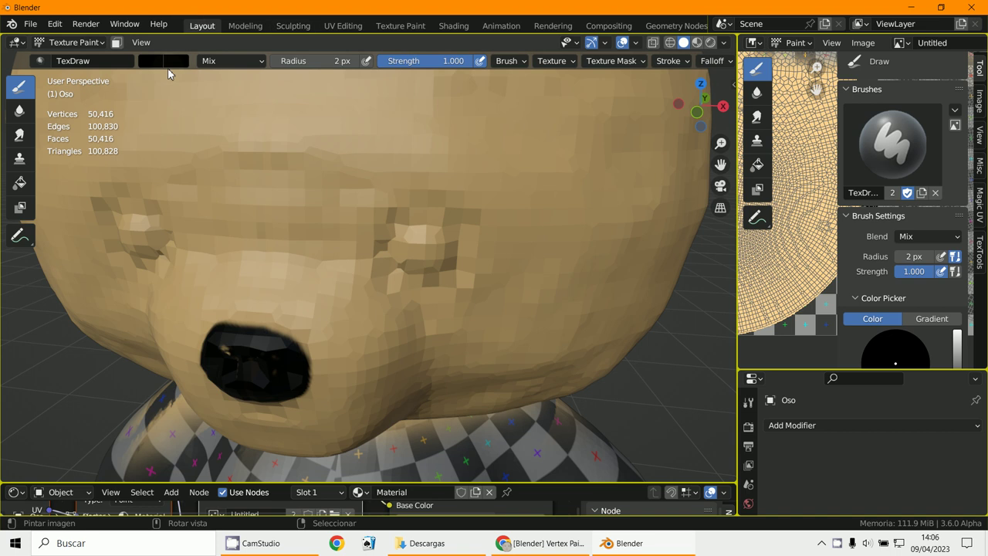
Step: Paint both of the bear's eyes bright green with a 45 px Draw brush at hue 0.273, saturation 0.980 and value 1.000
click(151, 63)
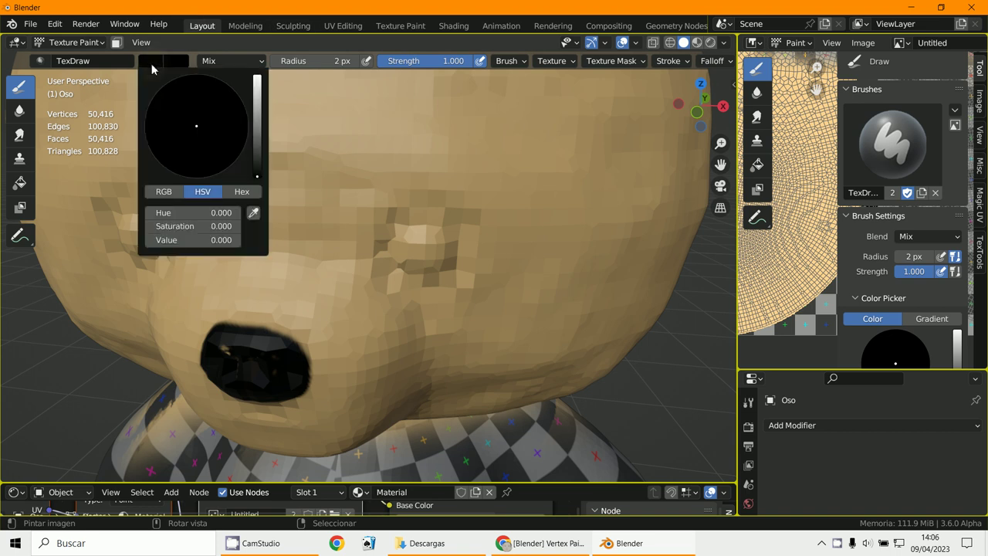
drag(255, 128, 258, 77)
drag(224, 105, 152, 142)
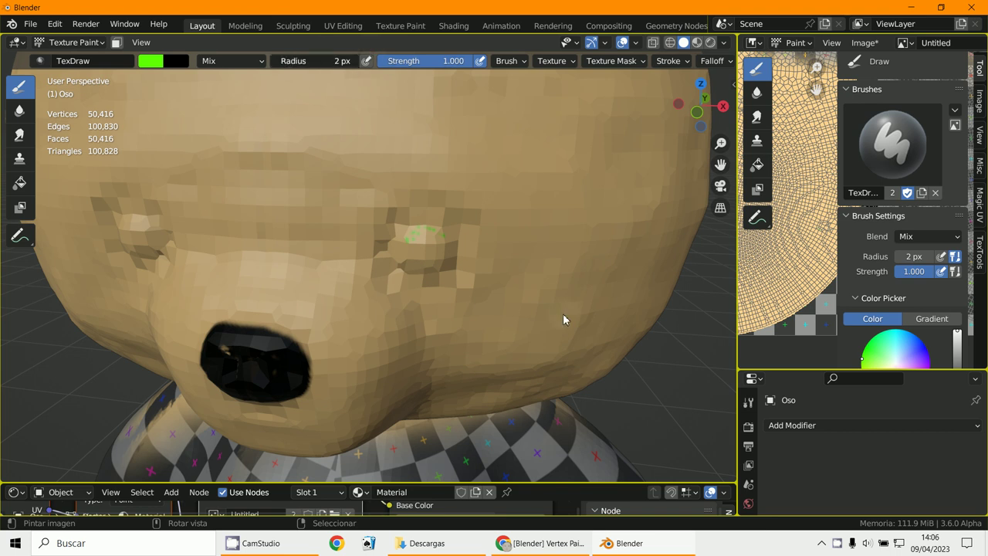
mouse_move(391, 244)
mouse_down()
mouse_move(414, 241)
mouse_move(423, 258)
mouse_move(438, 248)
mouse_move(420, 238)
mouse_move(421, 268)
mouse_up()
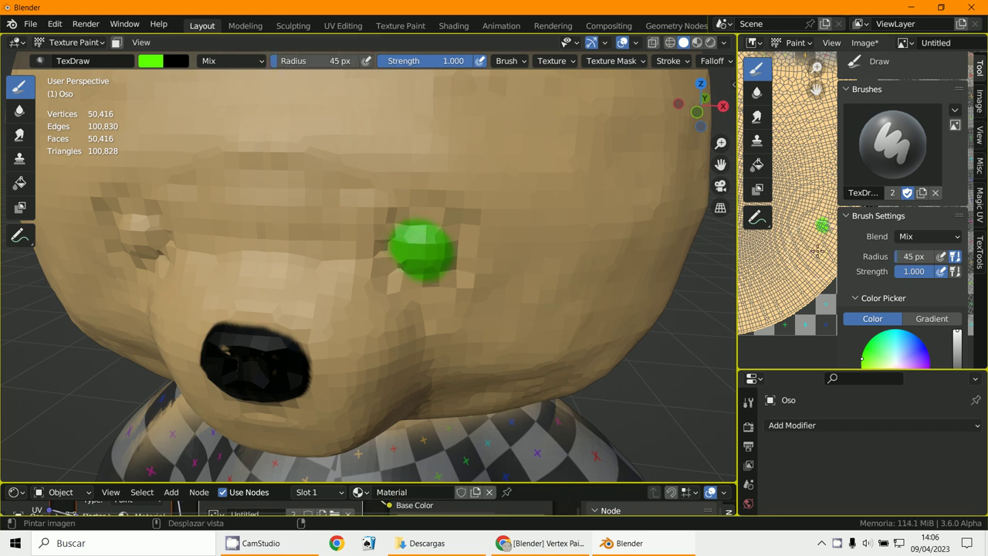
scroll(832, 223, down, 2)
mouse_move(194, 234)
middle_down()
mouse_move(242, 227)
mouse_move(214, 196)
middle_up()
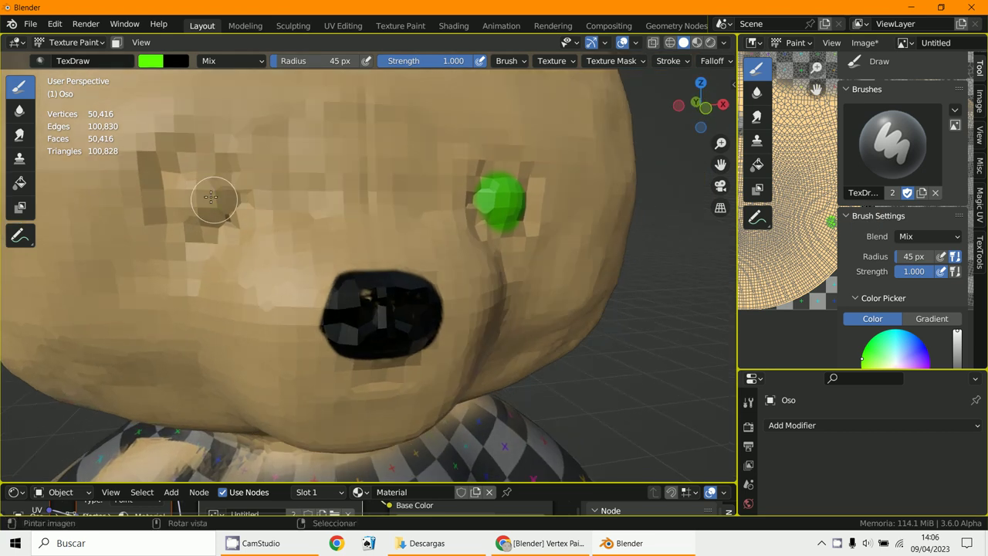
click(186, 184)
mouse_move(186, 184)
mouse_down()
mouse_move(210, 211)
mouse_move(226, 190)
mouse_move(213, 171)
mouse_move(193, 199)
mouse_up()
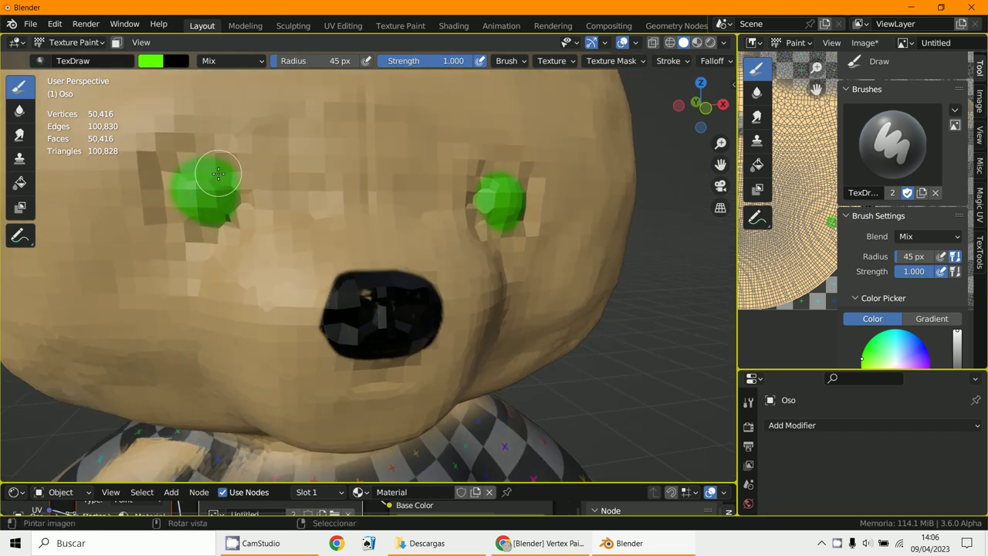
Step: Change the brush colour to orange and paint a band under the bear's muzzle
scroll(218, 174, down, 5)
mouse_move(250, 190)
middle_down()
mouse_move(448, 230)
mouse_move(440, 251)
mouse_move(397, 289)
middle_up()
click(151, 69)
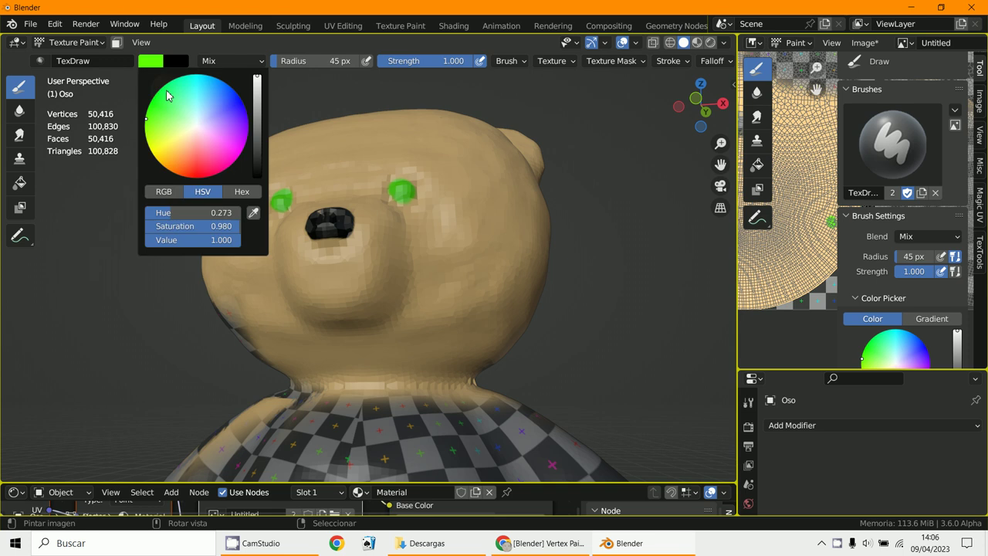
click(223, 104)
mouse_move(386, 283)
mouse_down()
mouse_move(330, 291)
mouse_move(301, 282)
mouse_up()
scroll(301, 283, down, 2)
mouse_move(302, 282)
middle_down()
mouse_move(399, 328)
mouse_move(405, 272)
middle_up()
scroll(404, 272, up, 1)
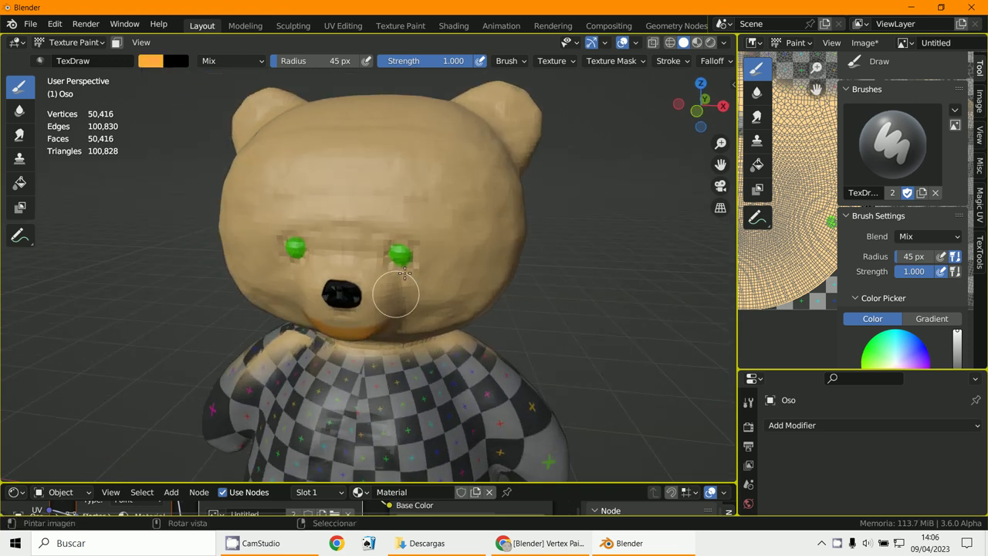
Step: Paint the insides of both ears orange with the 45 px brush
mouse_move(510, 143)
mouse_down()
mouse_move(509, 115)
mouse_move(485, 110)
mouse_move(518, 145)
mouse_move(509, 112)
mouse_up()
mouse_move(509, 112)
middle_down()
mouse_move(320, 136)
mouse_move(270, 115)
middle_up()
mouse_move(271, 115)
mouse_down()
mouse_move(211, 126)
mouse_move(215, 148)
mouse_move(227, 125)
mouse_move(214, 111)
mouse_move(209, 150)
mouse_up()
mouse_move(355, 226)
middle_down()
mouse_move(345, 207)
mouse_move(662, 291)
middle_up()
scroll(345, 207, up, 2)
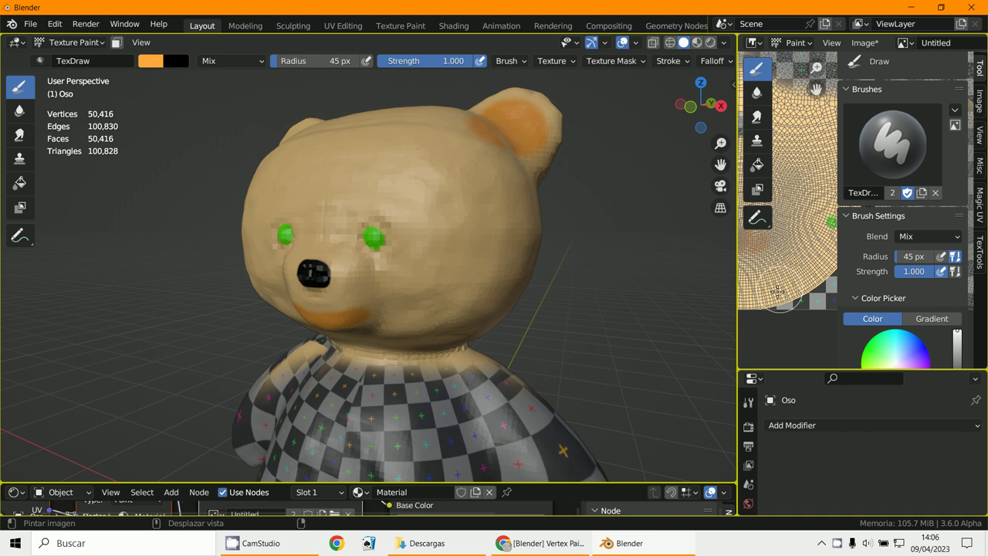
Step: Widen the Image Editor and switch the bear to Object Mode in camera view
drag(737, 292, 624, 293)
scroll(496, 337, down, 3)
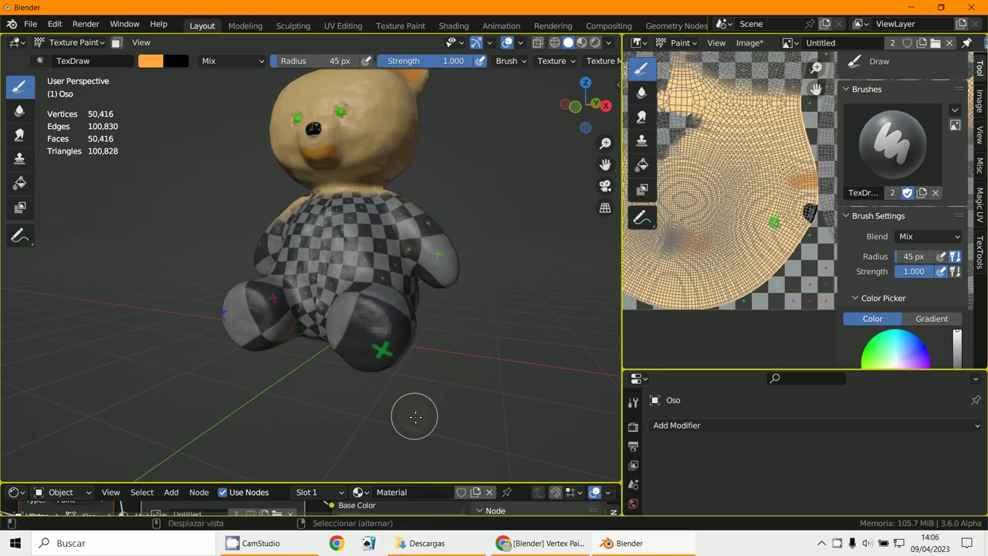
mouse_move(414, 413)
middle_down()
mouse_move(433, 332)
mouse_move(387, 230)
middle_up()
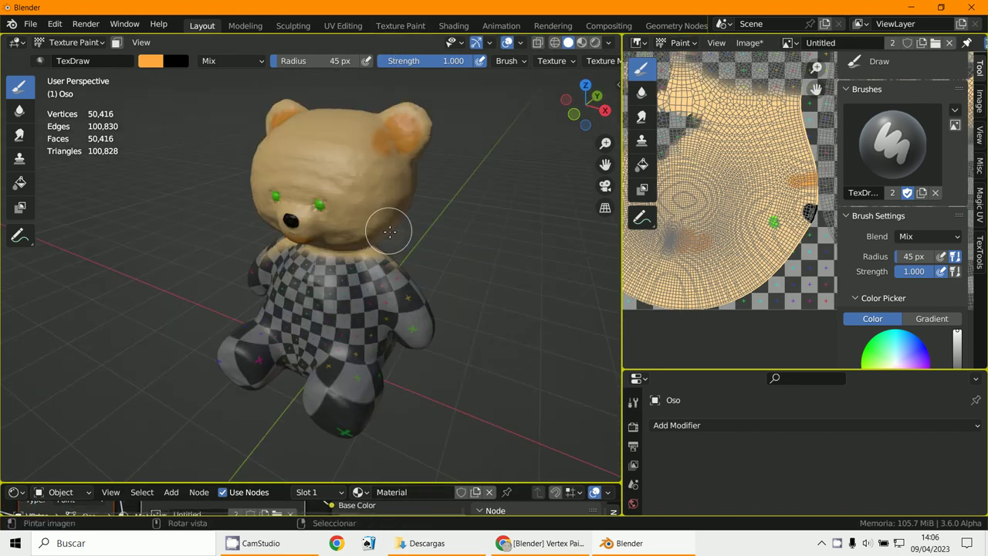
key(KP_0)
click(73, 41)
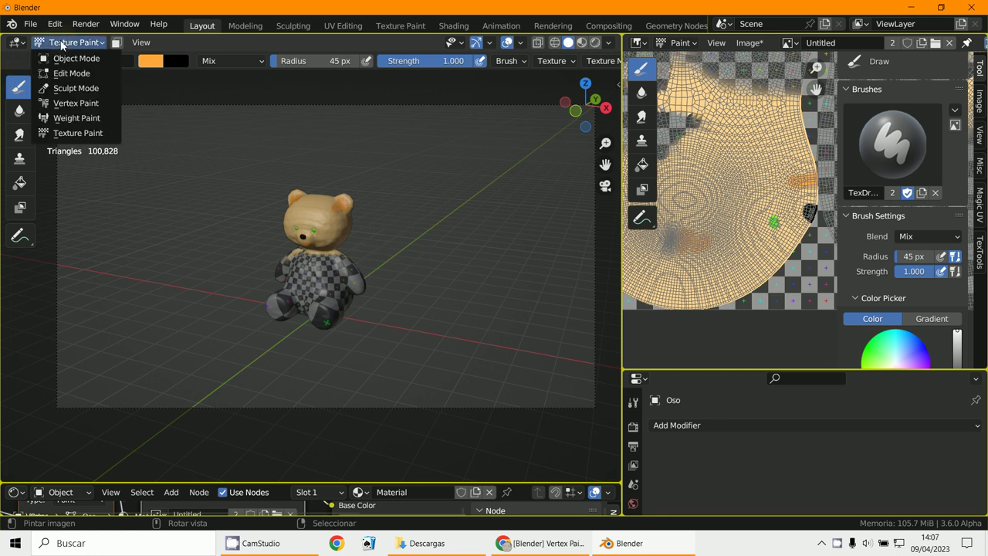
click(68, 57)
Step: Scale the bear up about 2.3 times and move it down about 5.63 m so its head sits in the camera frame
key(s)
click(434, 326)
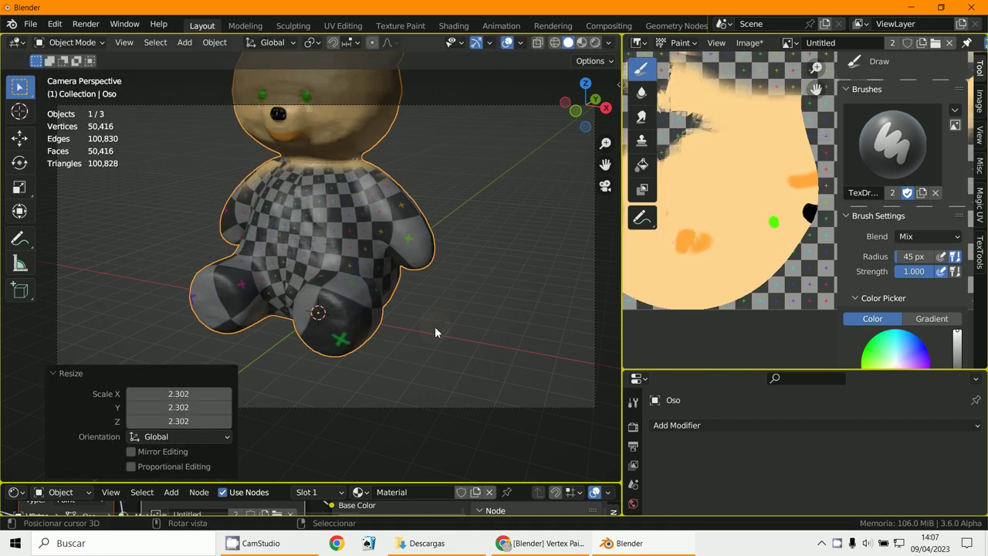
key(g)
click(414, 123)
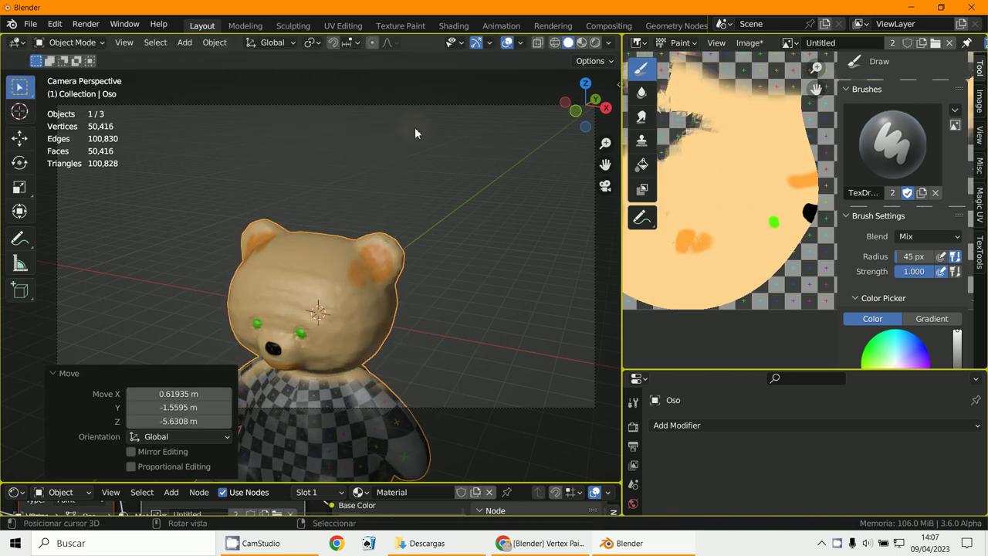
key(s)
click(485, 186)
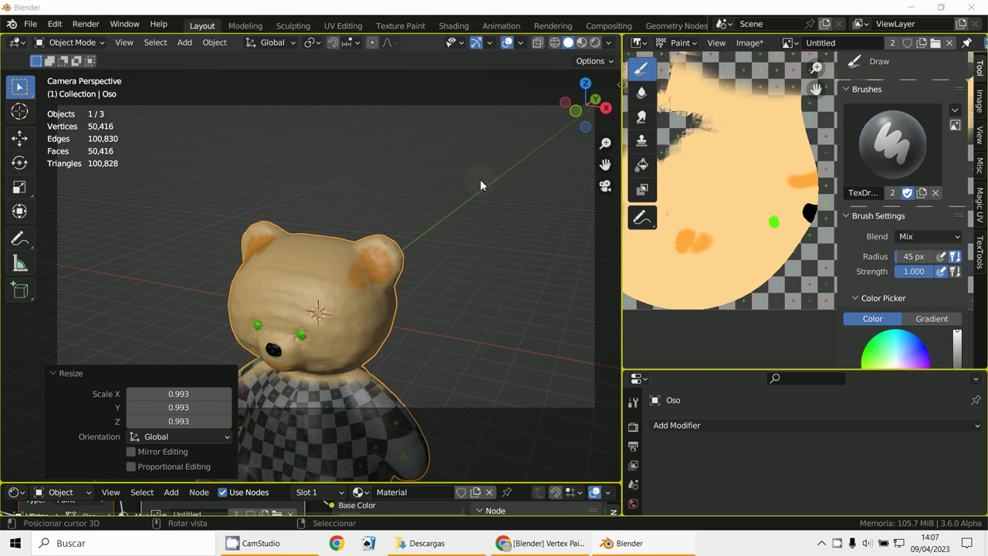
Step: Test-render the bear from the camera and save the painted changes to the Untitled image
key(F12)
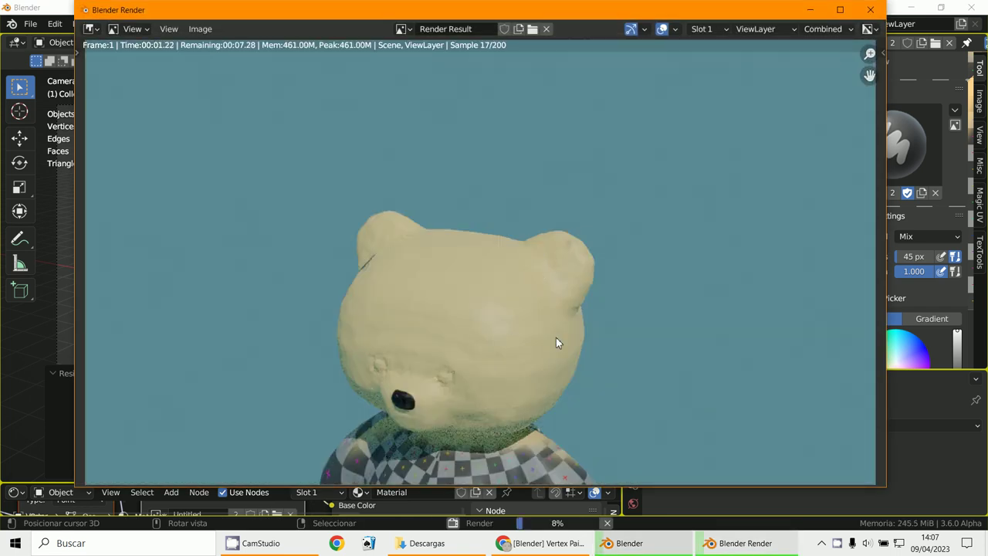
key(Escape)
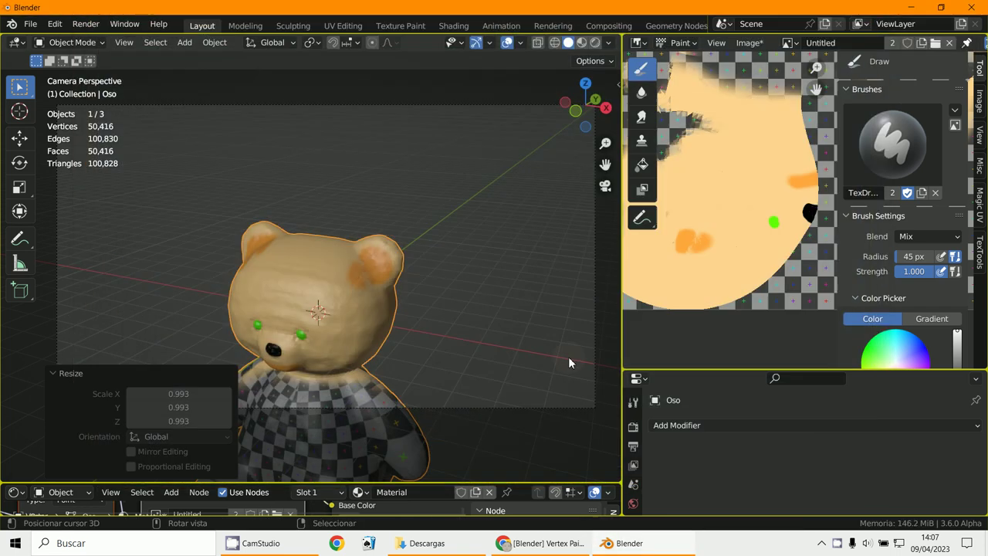
click(749, 43)
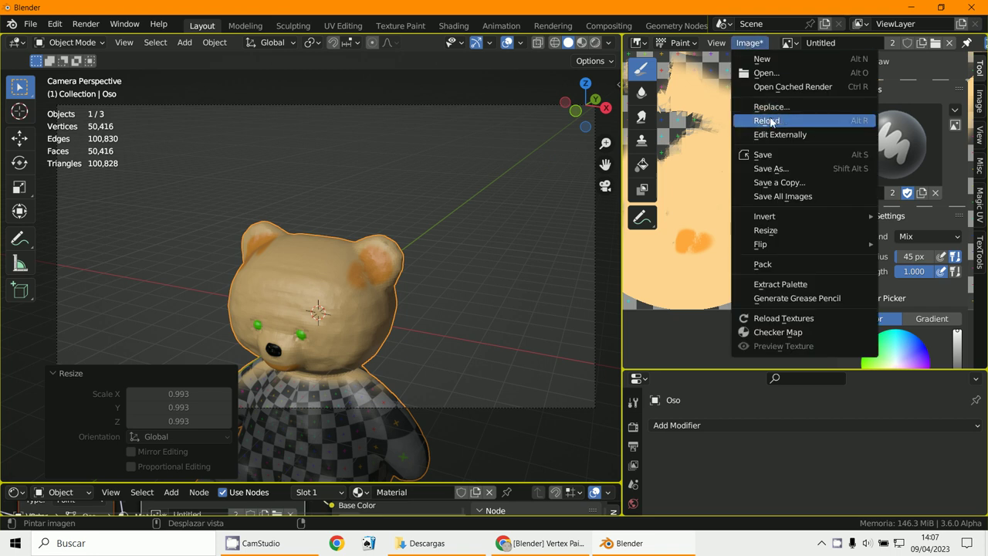
click(768, 155)
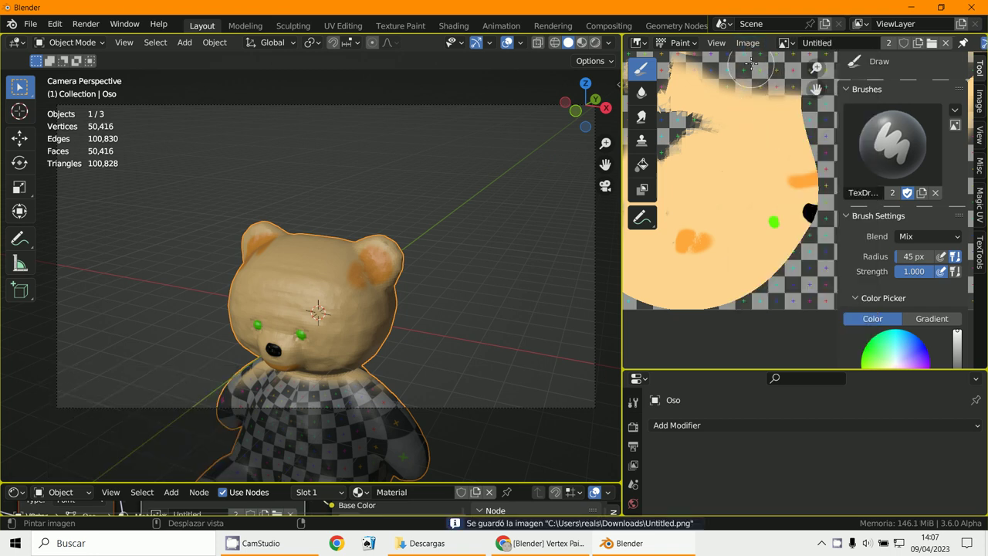
click(747, 43)
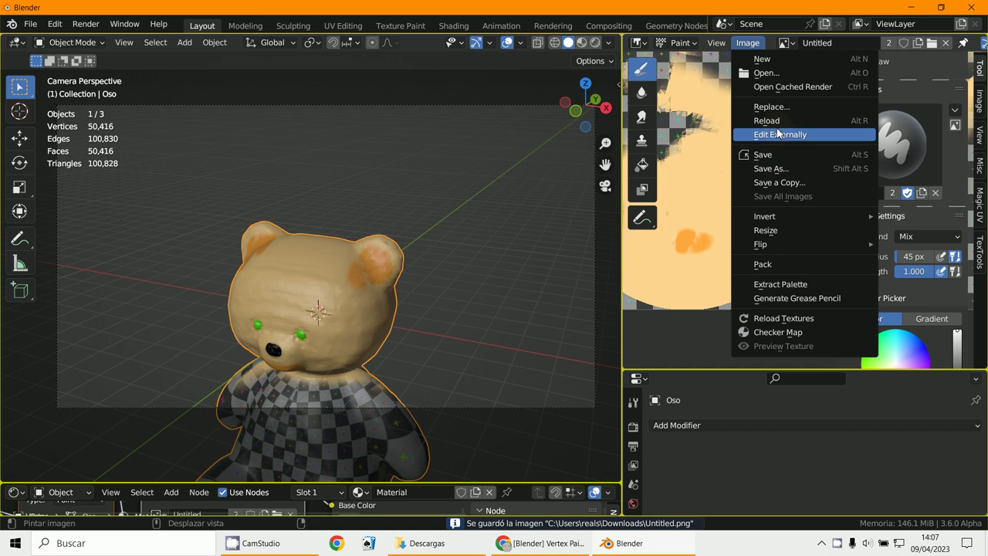
click(777, 106)
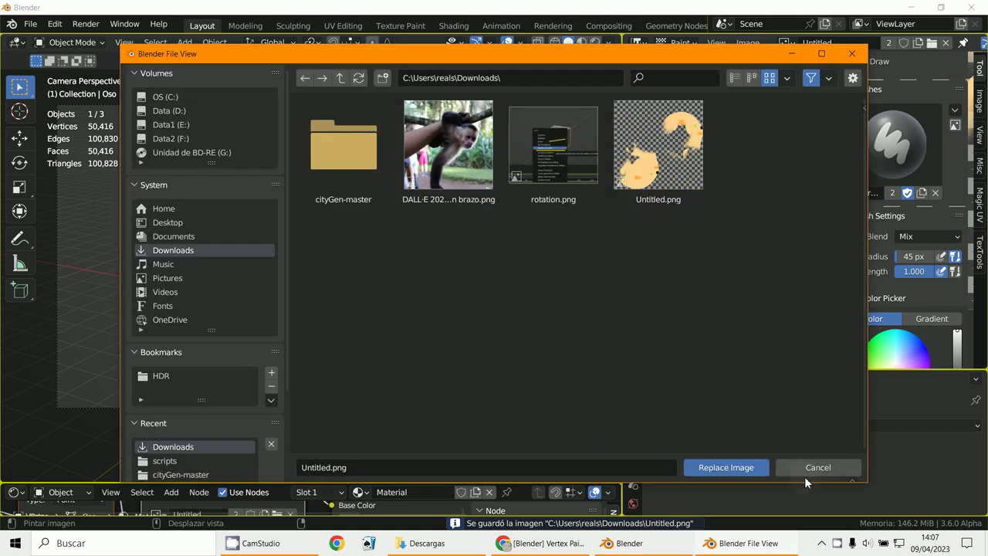
click(804, 474)
Step: Reload the saved Untitled image and render the camera view again
click(747, 43)
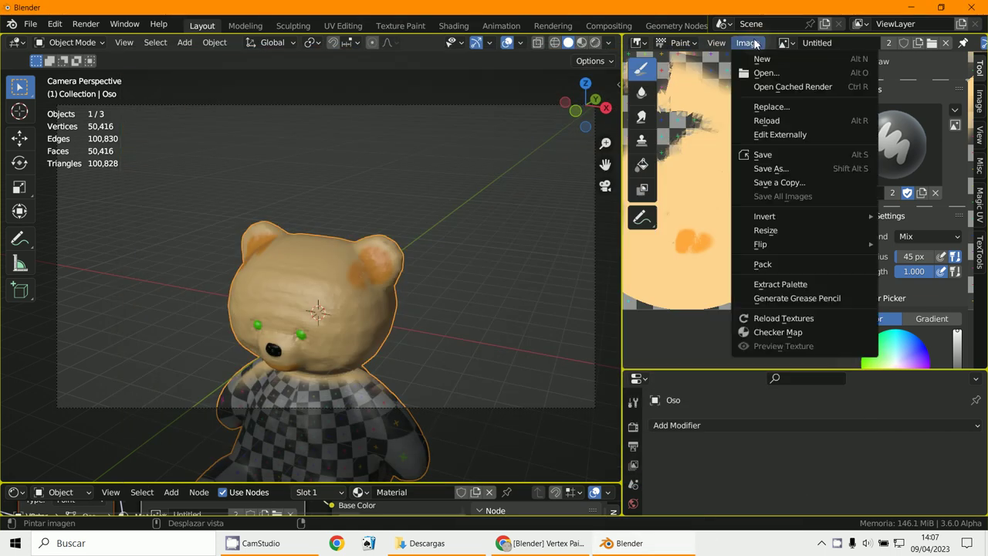
click(767, 121)
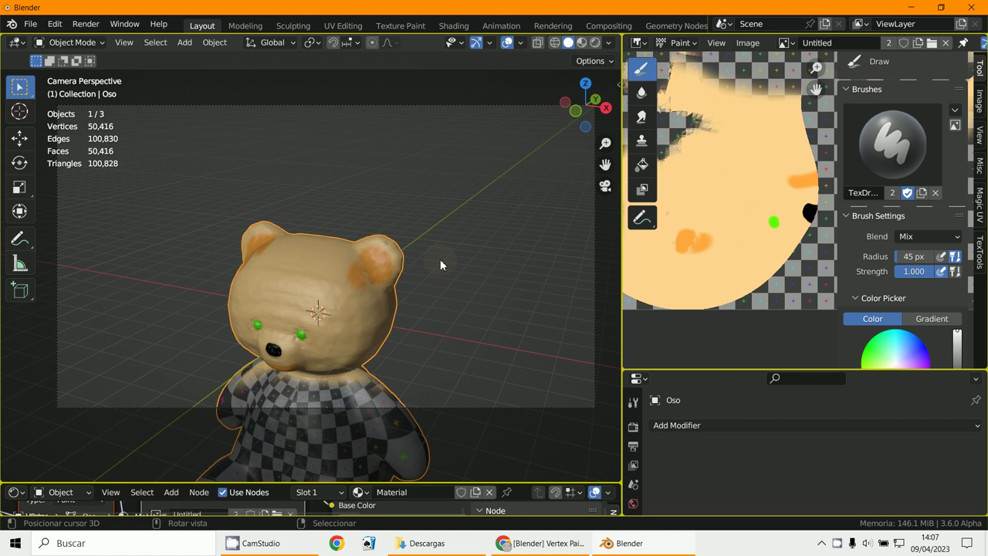
key(F12)
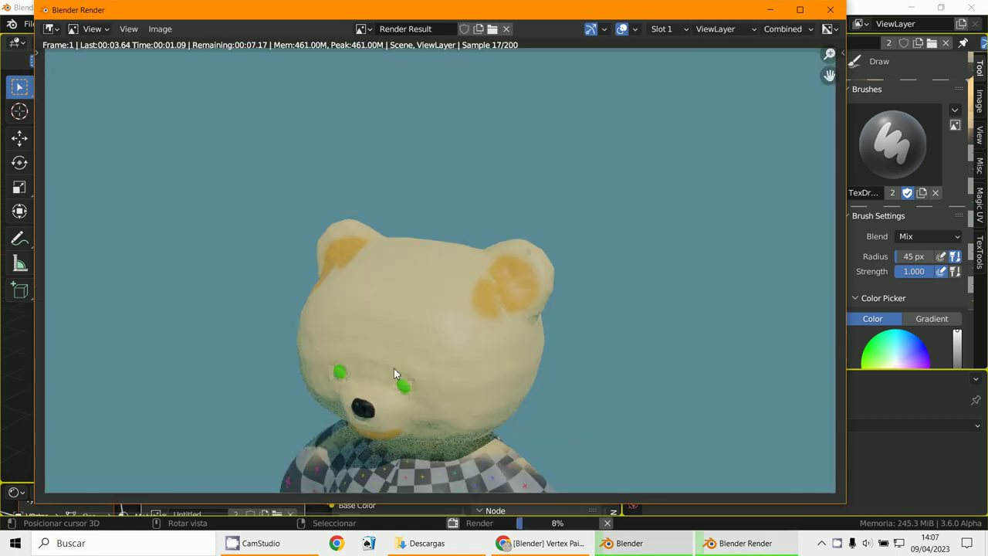